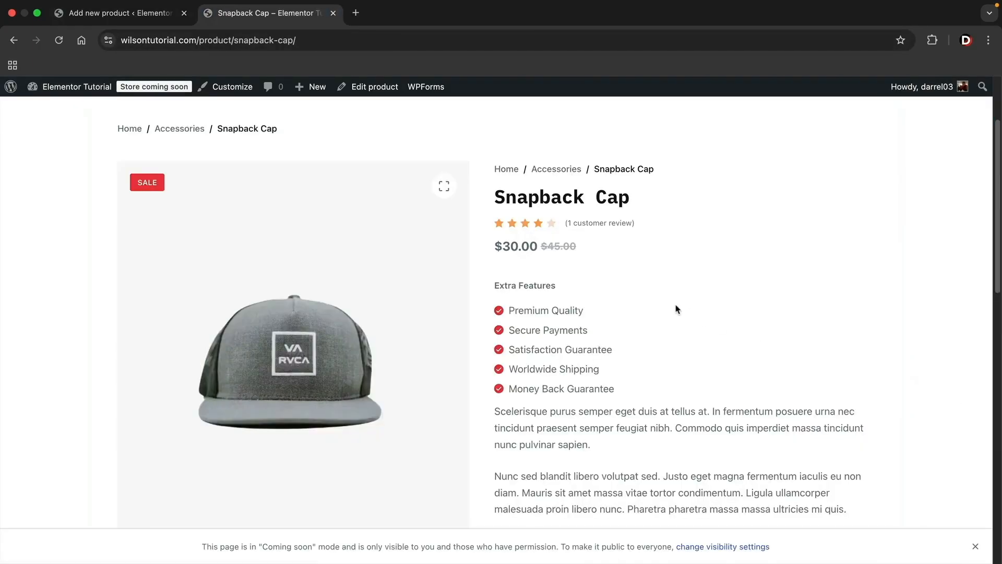
Step: Examine the short description beside the Snapback Cap image and the full Description text against the new product's description editor
scroll(662, 344, "down", 2)
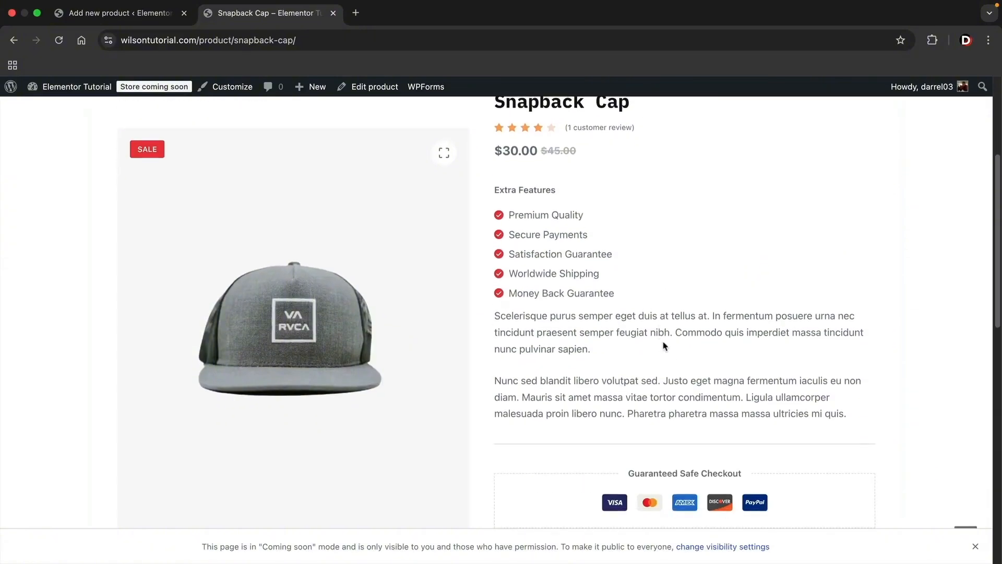
left_click_drag(856, 419, 495, 313)
left_click(550, 348)
scroll(549, 347, "down", 8)
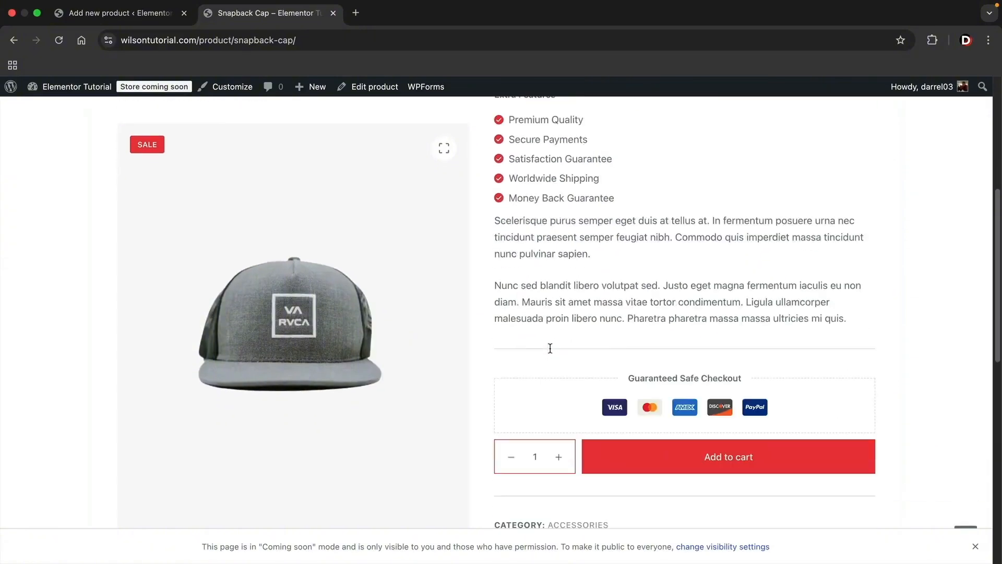
scroll(500, 340, "down", 3)
left_click_drag(582, 354, 115, 197)
left_click(125, 13)
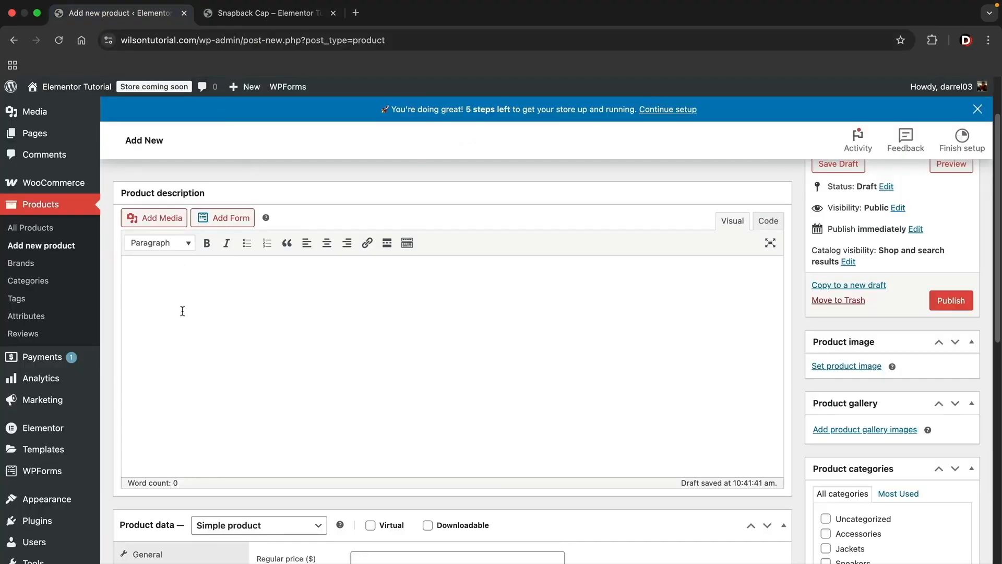
left_click(246, 20)
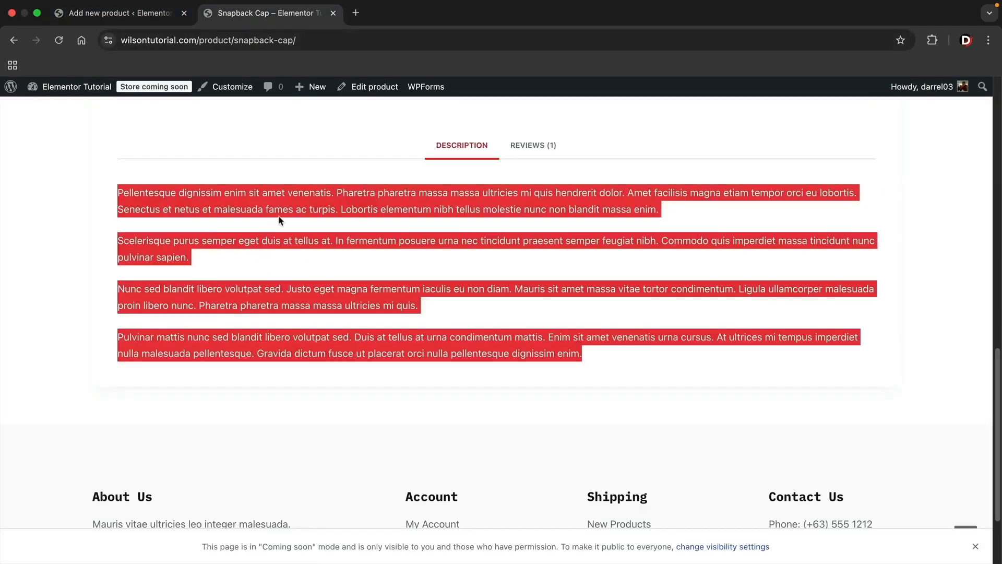
left_click(139, 18)
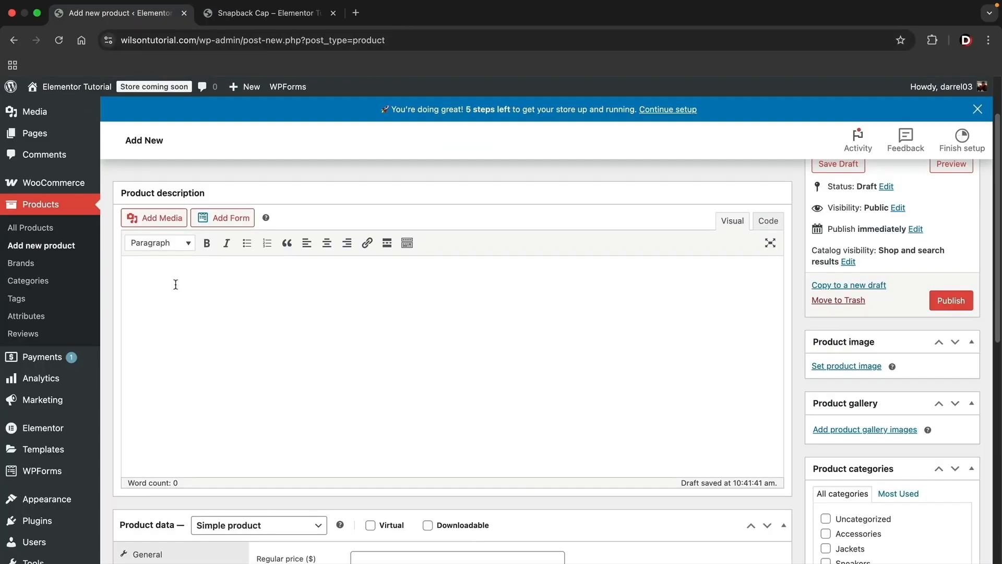
Step: Paste the copied text into the new product's empty product description
left_click(148, 282)
right_click(152, 281)
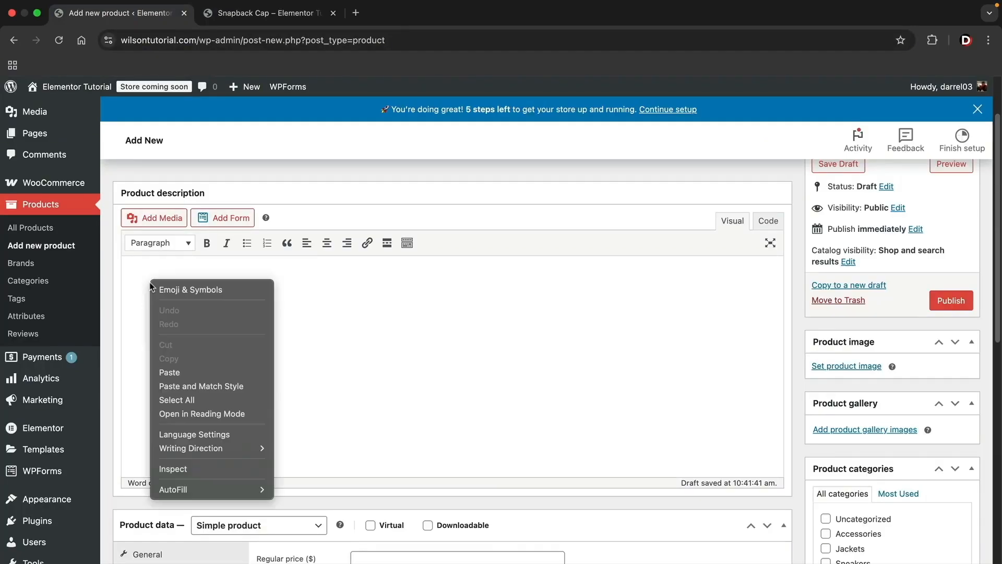
left_click(167, 368)
Step: Choose Simple product as the product type in the product data section
scroll(382, 371, "down", 10)
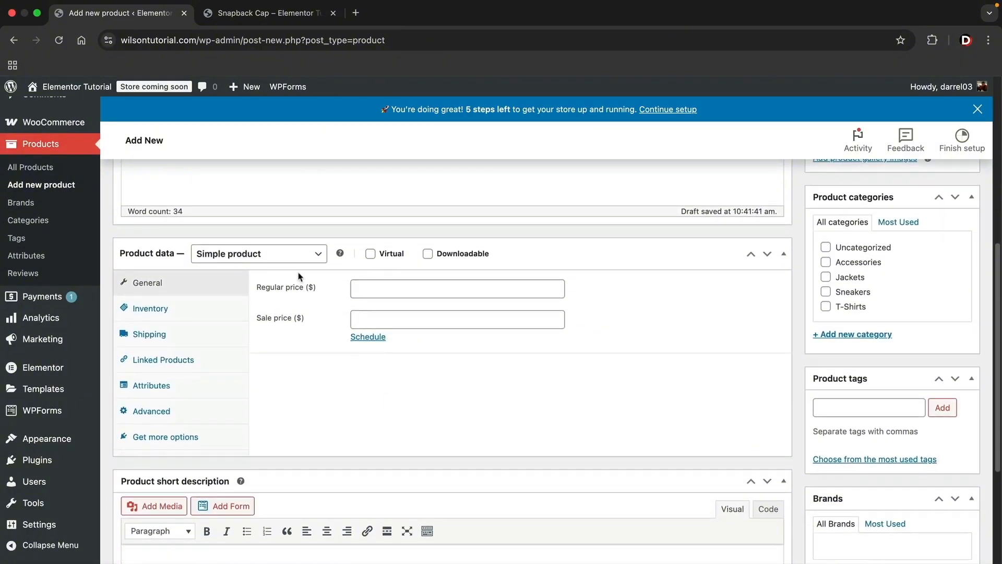
left_click(294, 260)
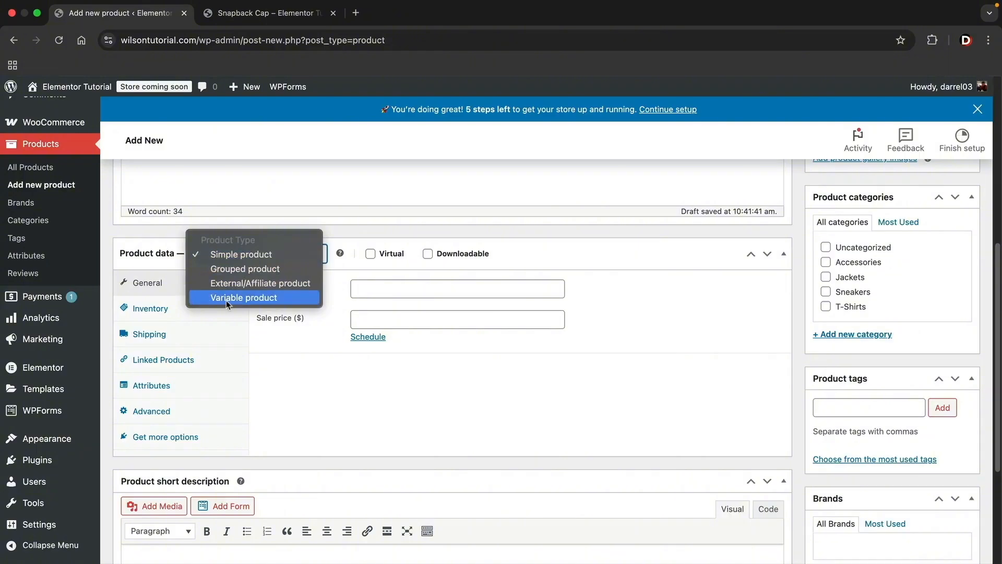
left_click(237, 256)
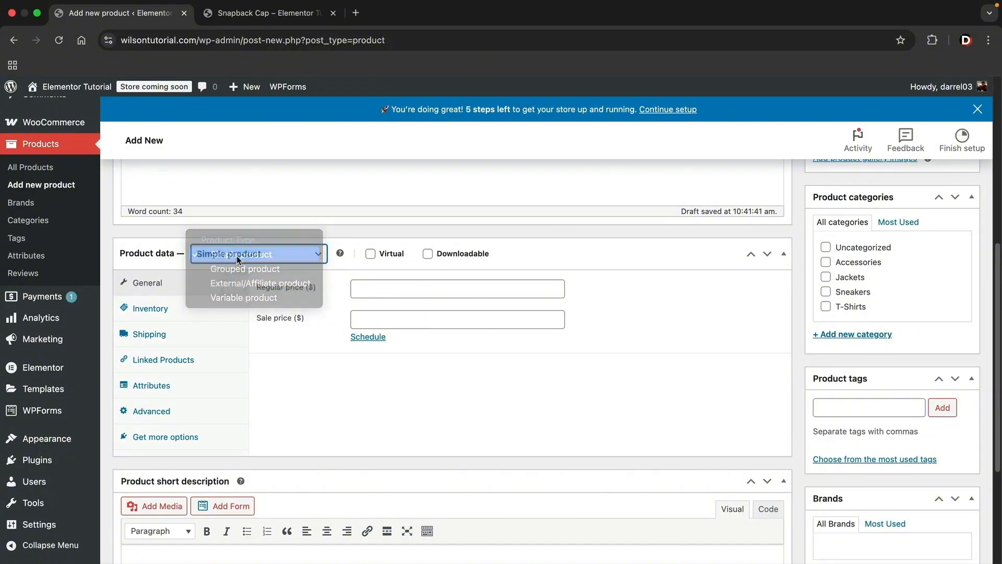
Step: Try the Virtual and Downloadable options with a downloadable file row added, and clear both options again
left_click(371, 255)
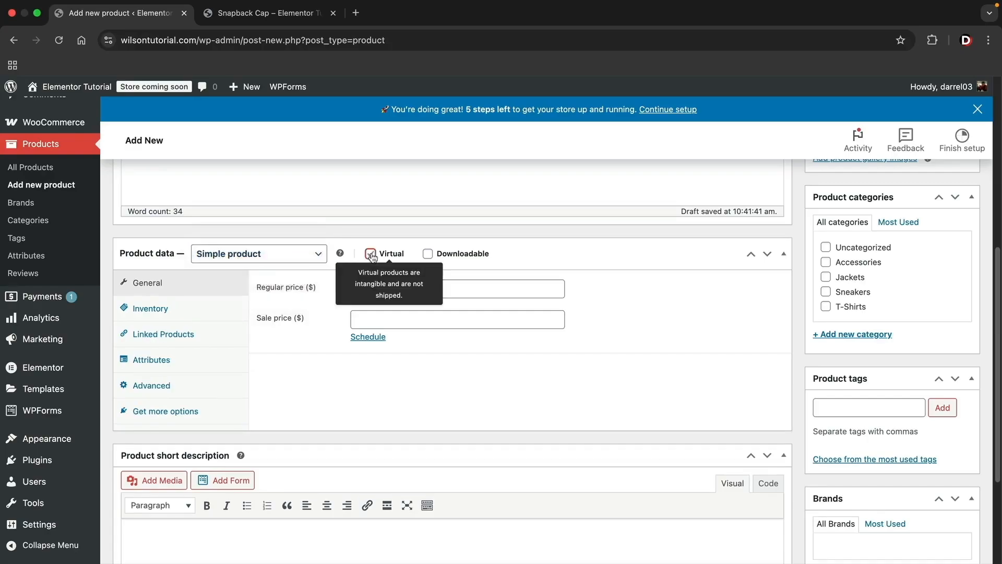
left_click(428, 256)
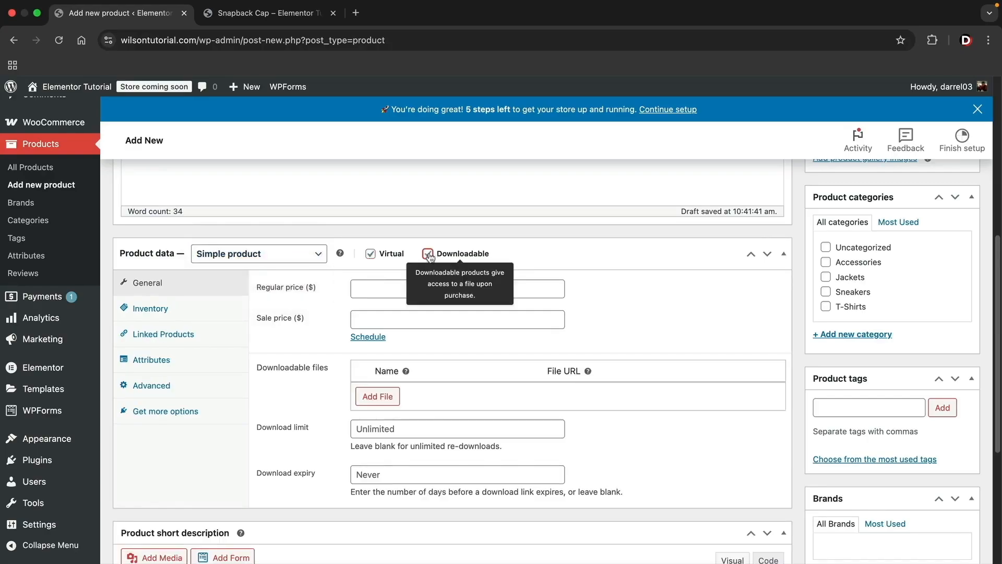
left_click(386, 398)
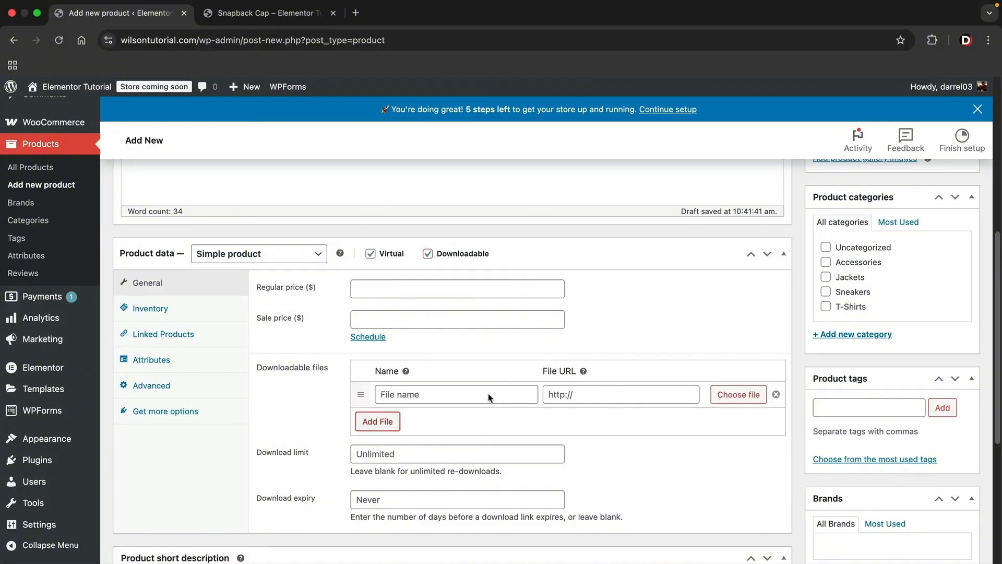
left_click(428, 254)
left_click(370, 254)
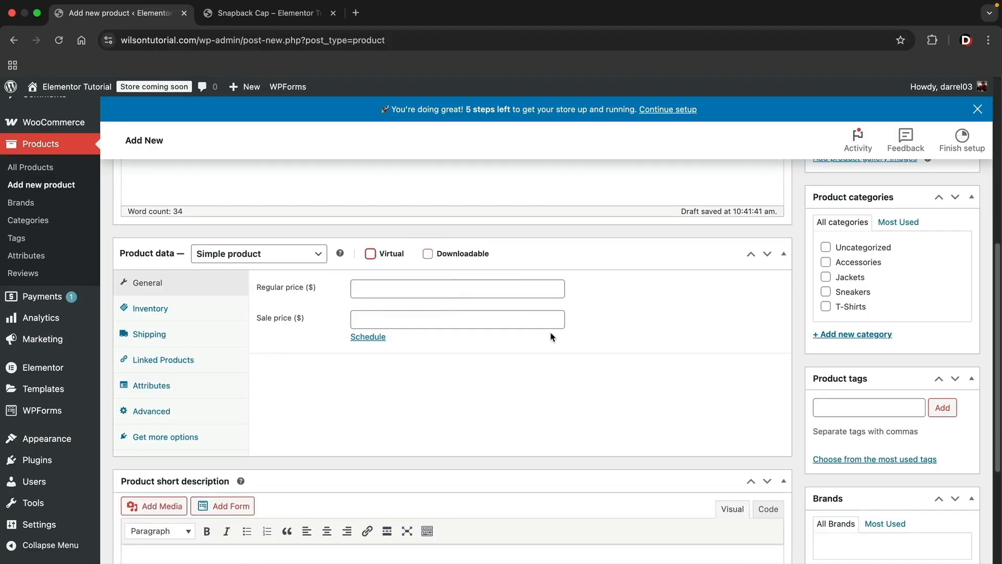
Step: Set the product's regular price to $100 and its sale price to $50
left_click(480, 292)
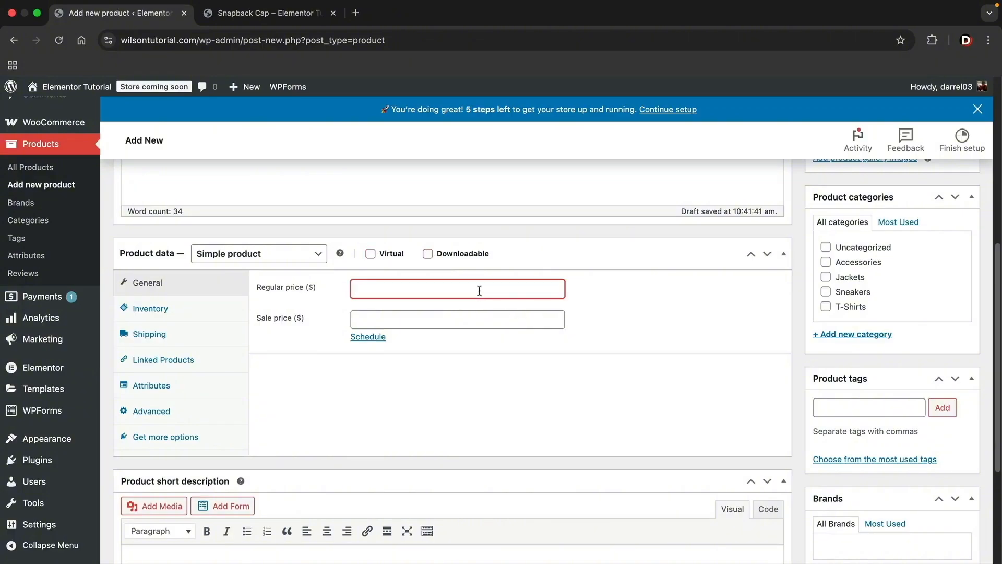
type("100")
key("Tab")
type("50")
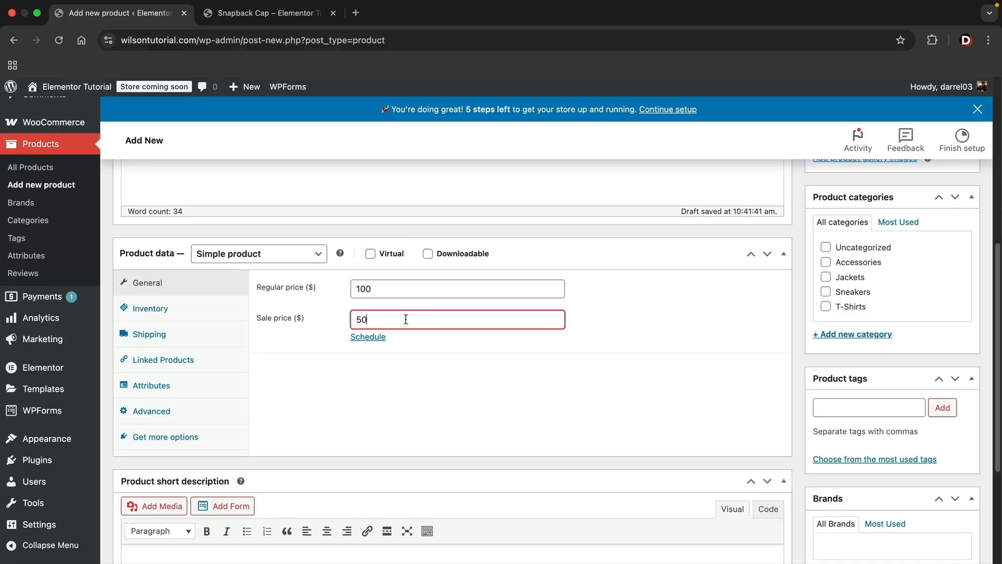
Step: Schedule the sale price to run from 2025-12-06 to 2025-12-31
left_click(378, 339)
left_click(381, 351)
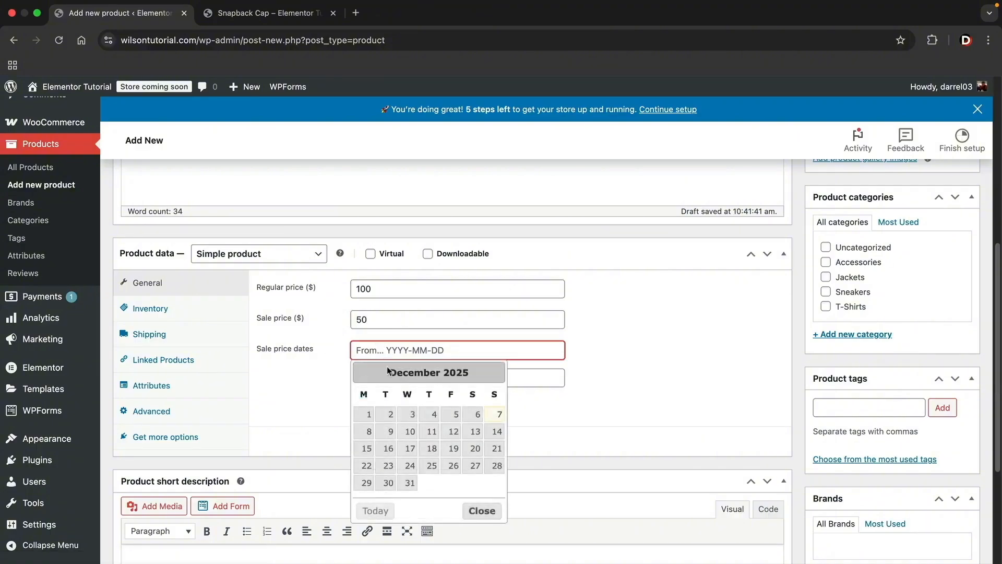
left_click(477, 414)
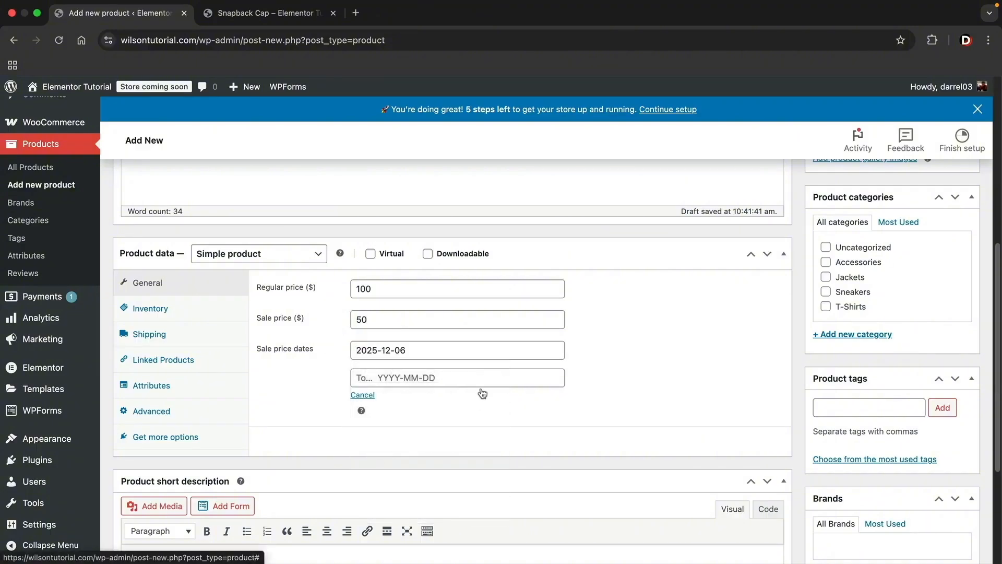
left_click(488, 377)
left_click(411, 511)
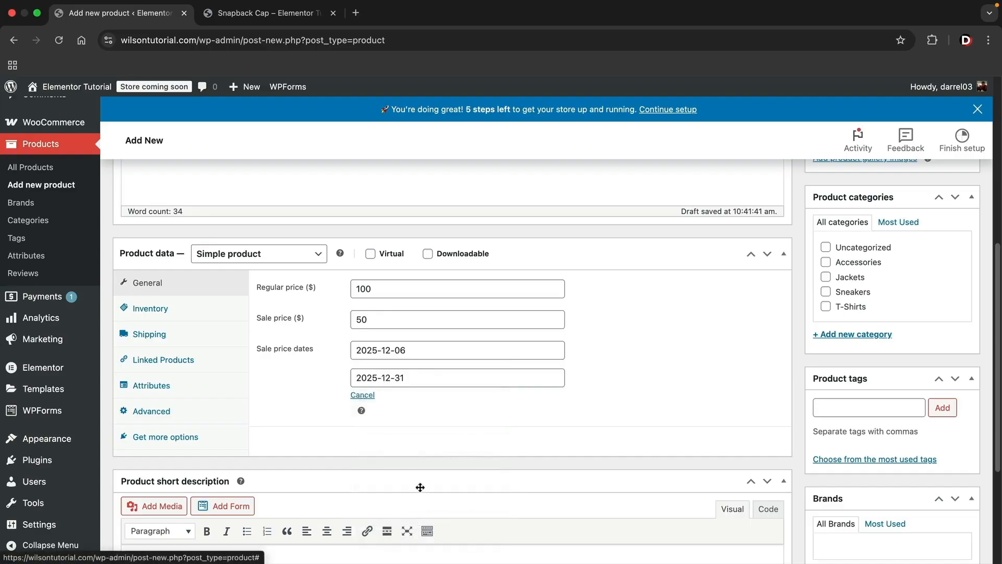
Step: Enter 3847384 as the product's SKU in the inventory settings
left_click(181, 312)
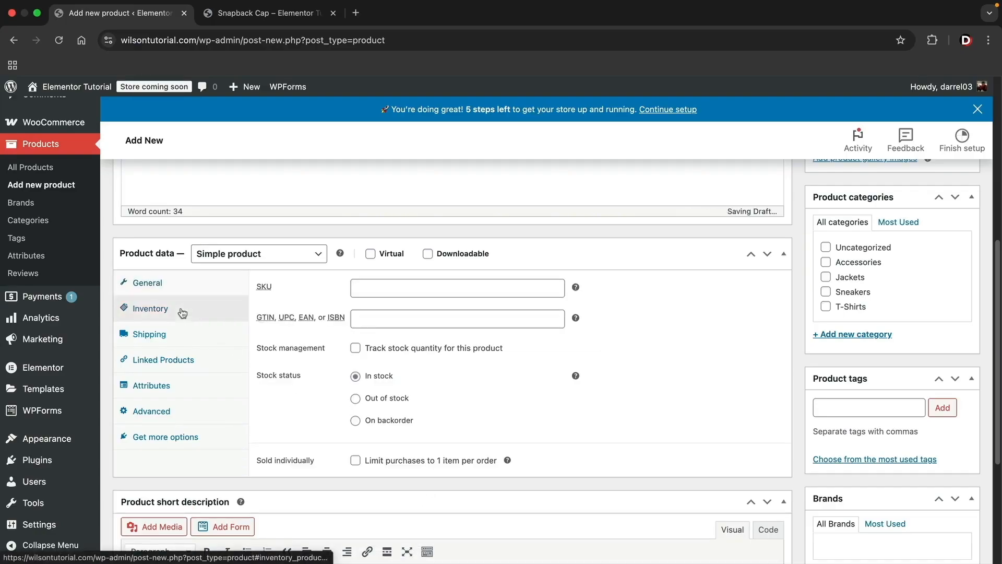
left_click(400, 285)
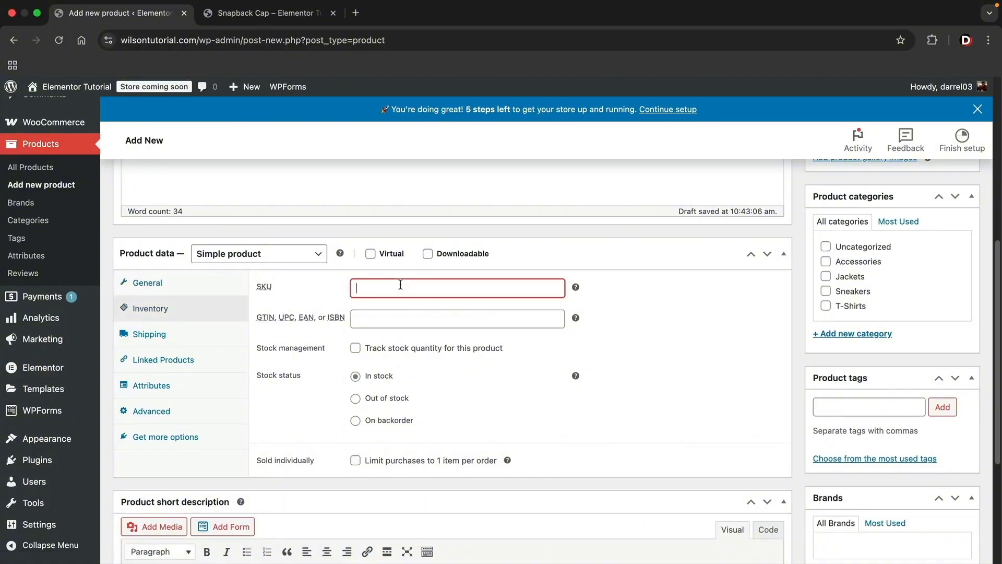
type("3847384")
Step: Enable stock quantity tracking for the product and set the quantity to 10
left_click(355, 349)
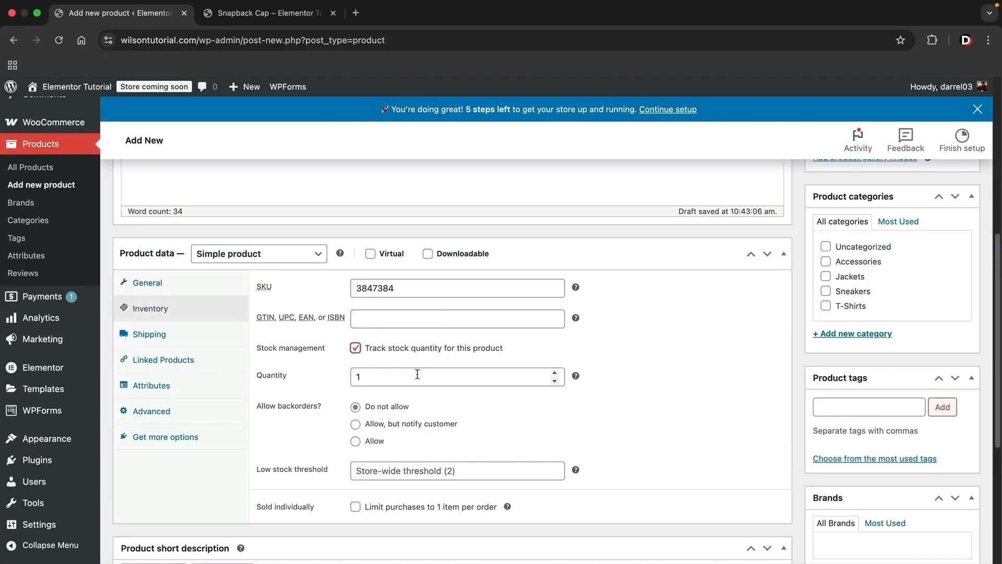
left_click(357, 348)
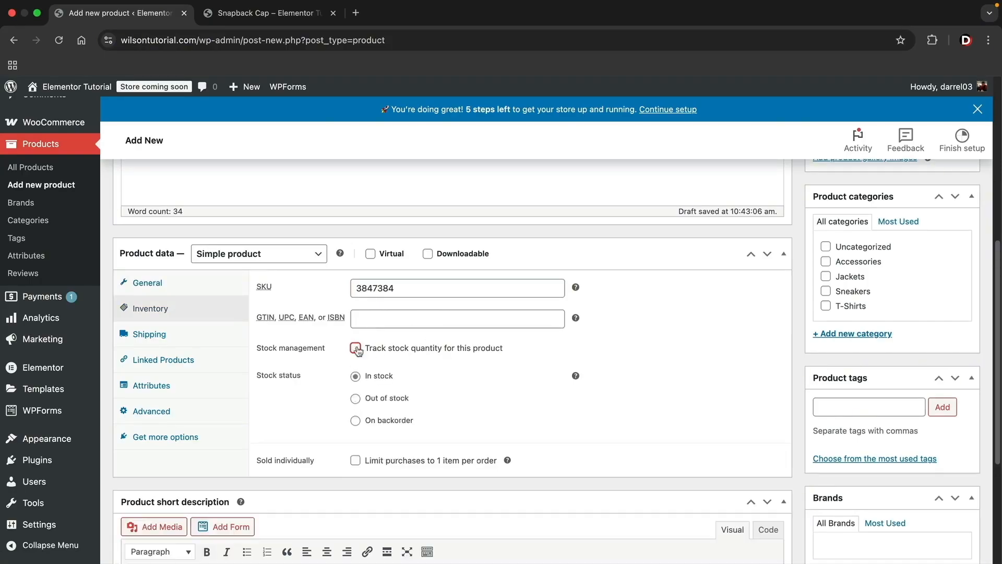
left_click(357, 349)
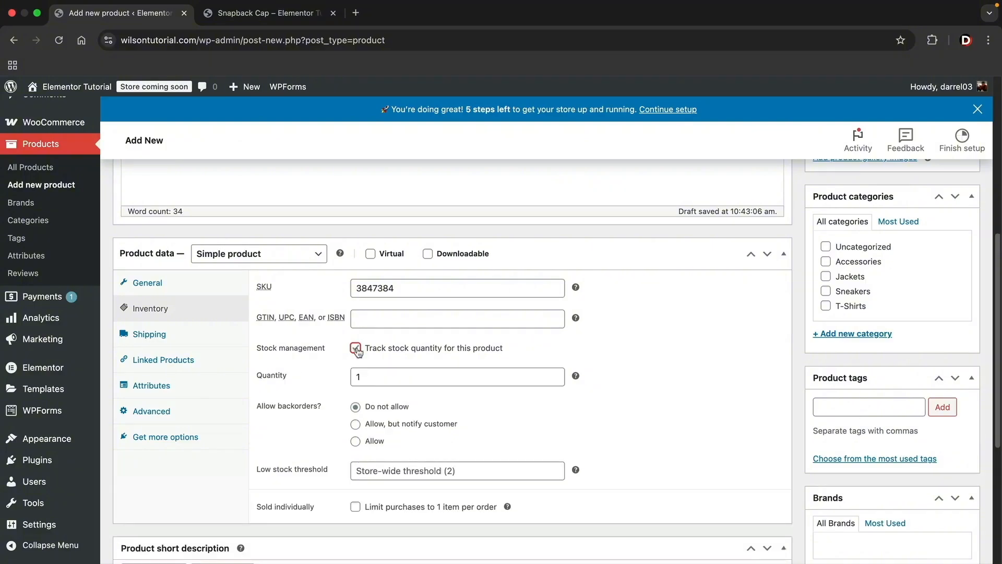
key("Tab")
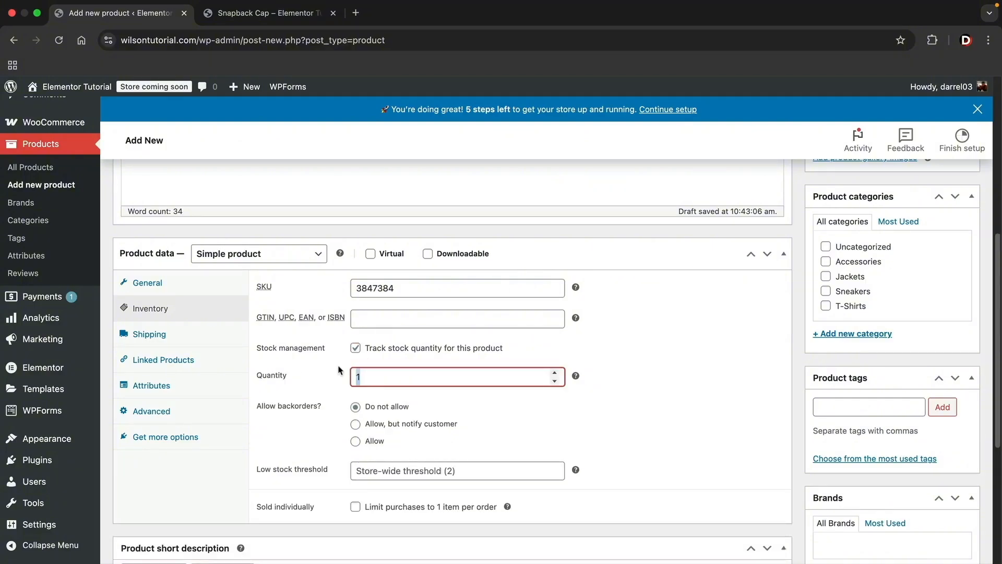
type("10")
Step: Allow backorders with customer notification and set the low stock threshold to 3
left_click(355, 424)
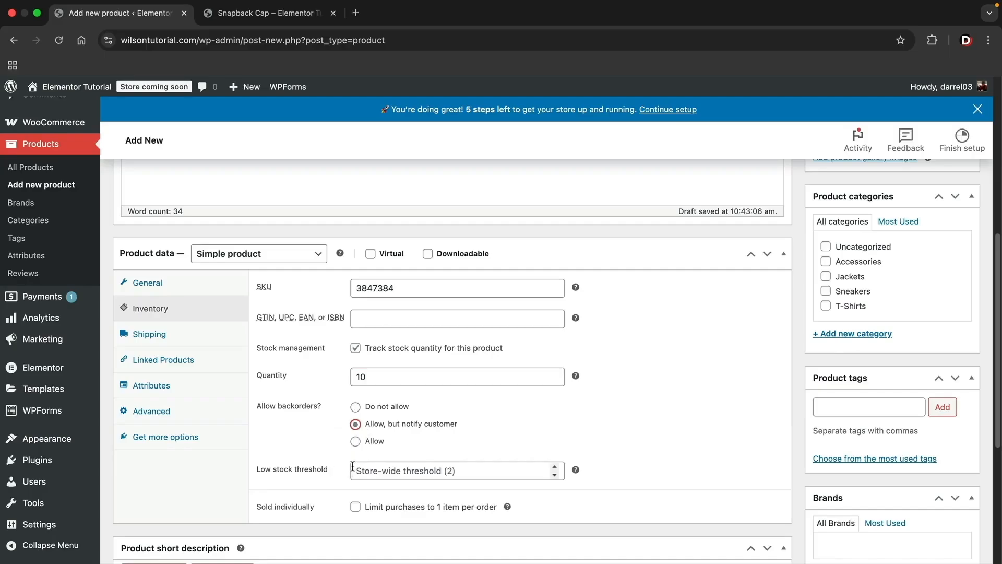
left_click(403, 468)
type("3")
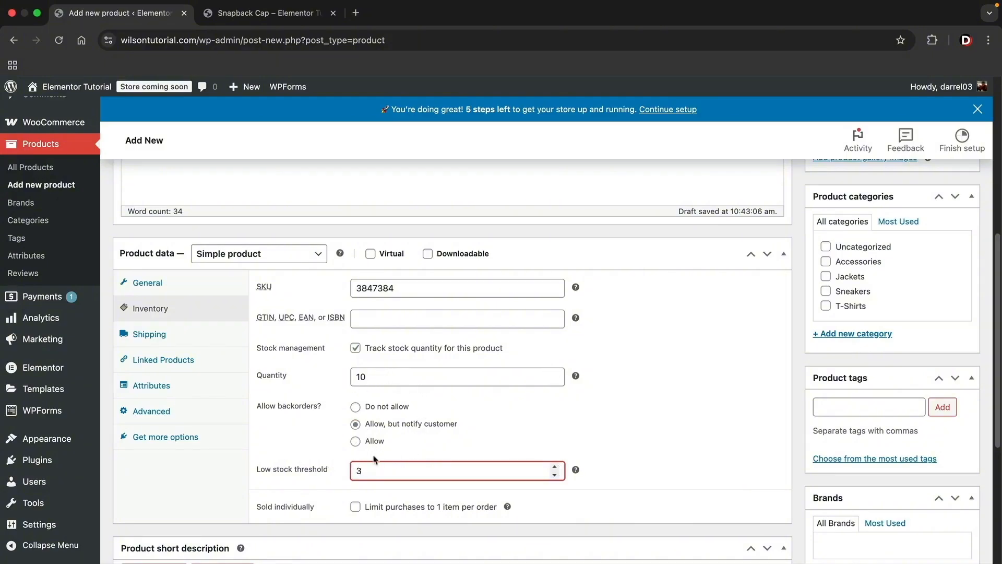
Step: Set the product's shipping weight to 1 lb
left_click(166, 334)
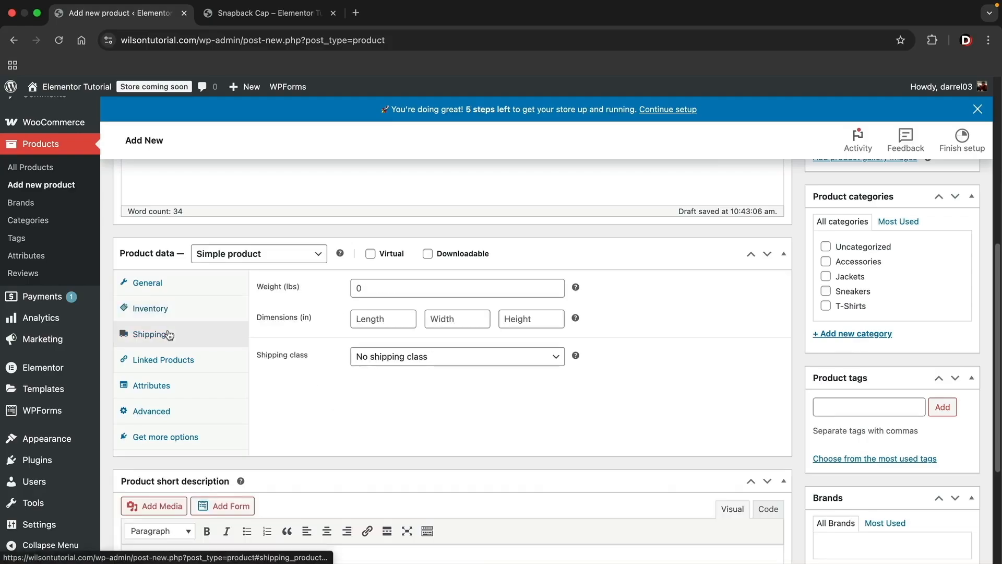
left_click(391, 288)
type("1")
Step: Set the shipping dimensions to length 20, width 28 and height 24 inches
left_click(381, 319)
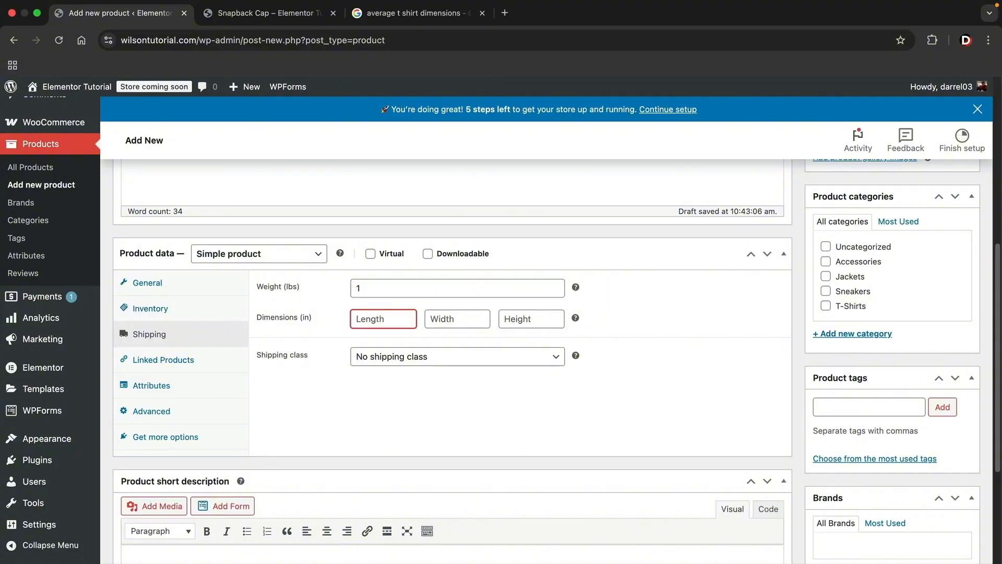
type("20")
key("Tab")
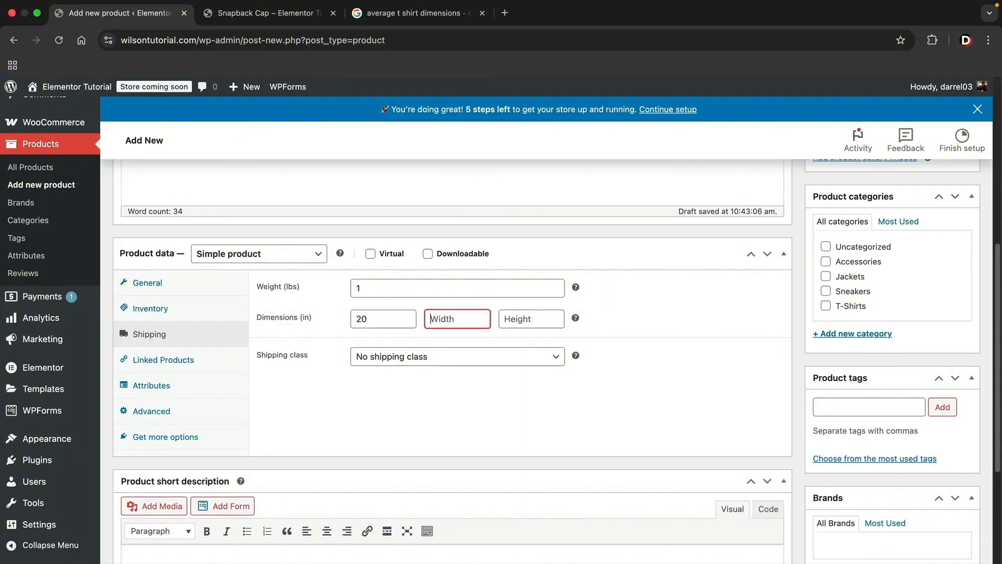
type("28")
key("Tab")
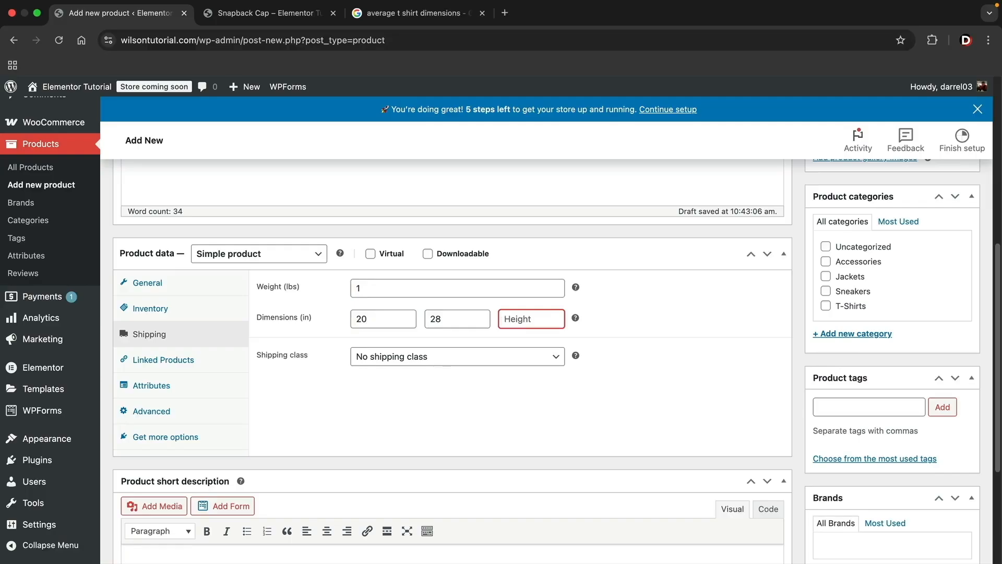
type("24")
Step: Open the linked products settings with upsells and cross-sells, and look through the Snapback Cap product page from top to bottom
left_click(217, 362)
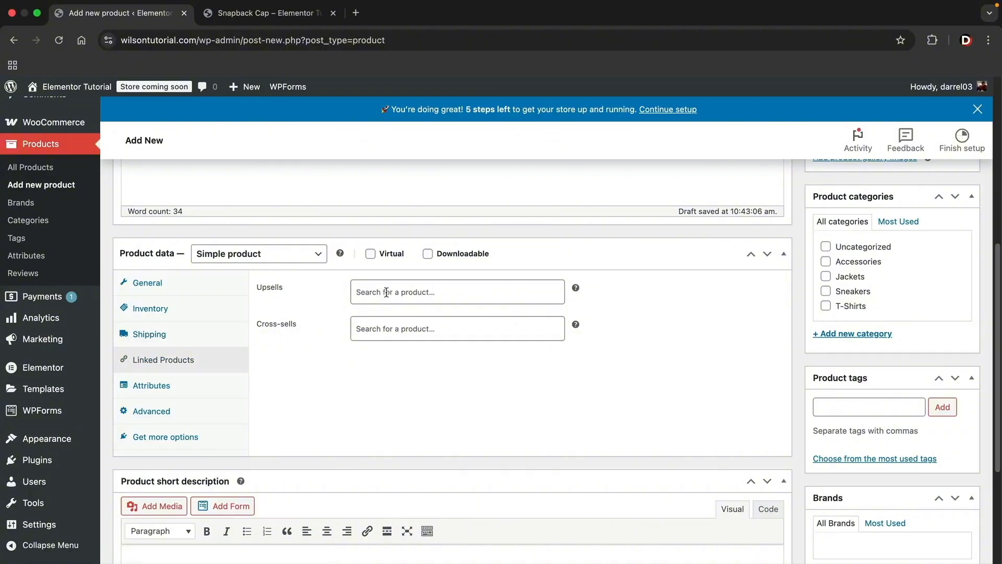
left_click(275, 16)
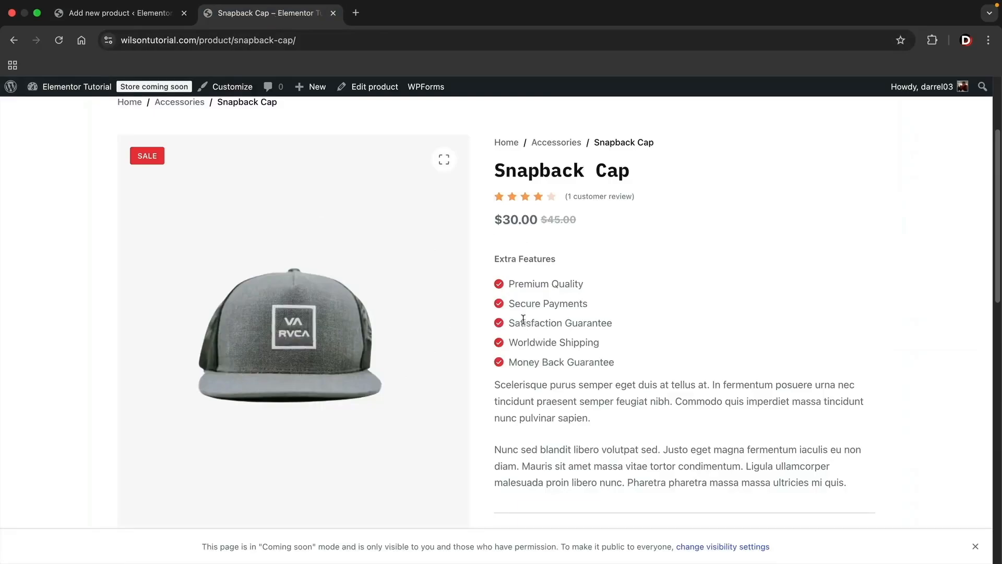
scroll(510, 376, "down", 5)
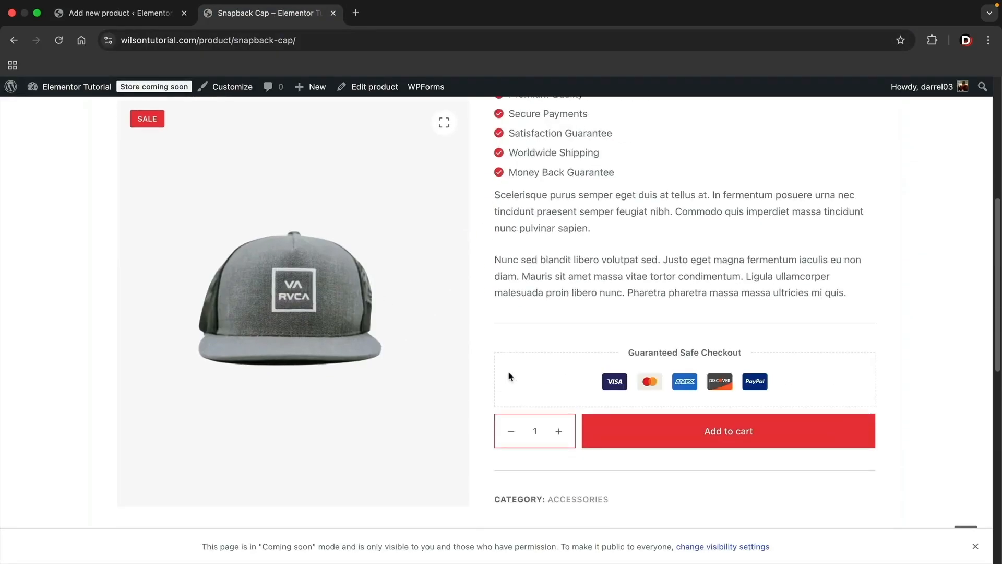
scroll(510, 376, "down", 5)
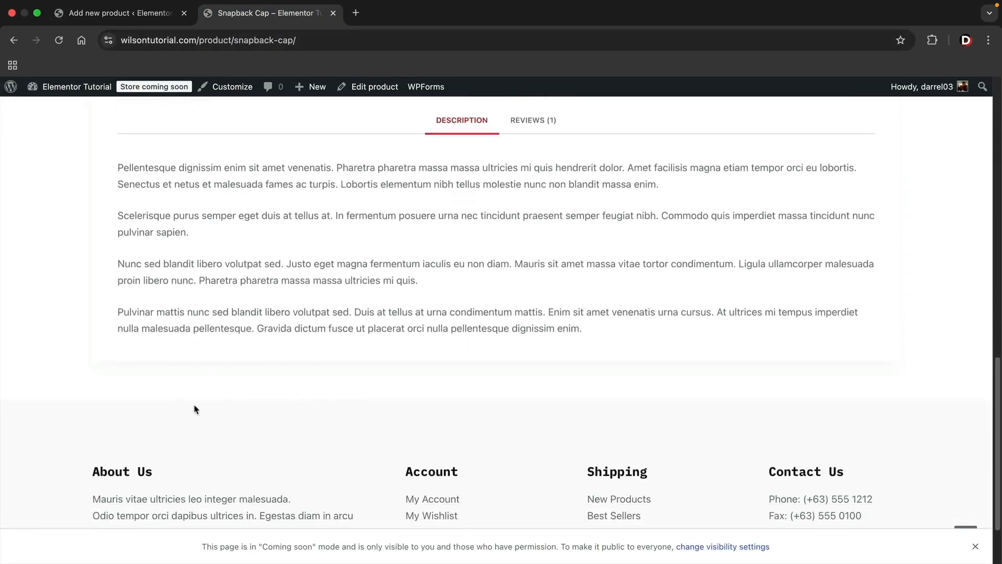
scroll(302, 374, "up", 10)
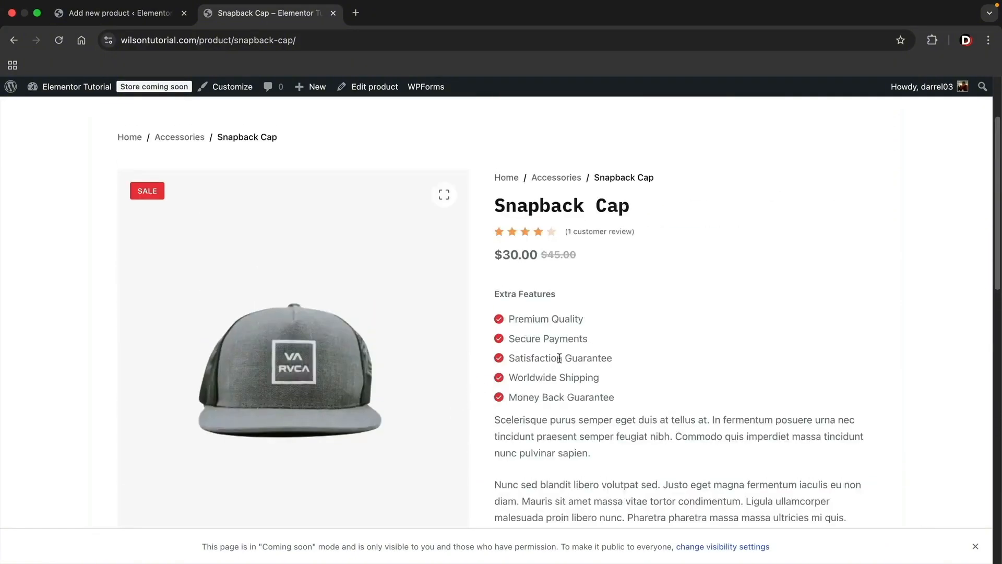
Step: Add Snapback Cap as an upsell for the new product and open its attributes settings
scroll(561, 363, "down", 1)
key("ctrl+shift+Tab")
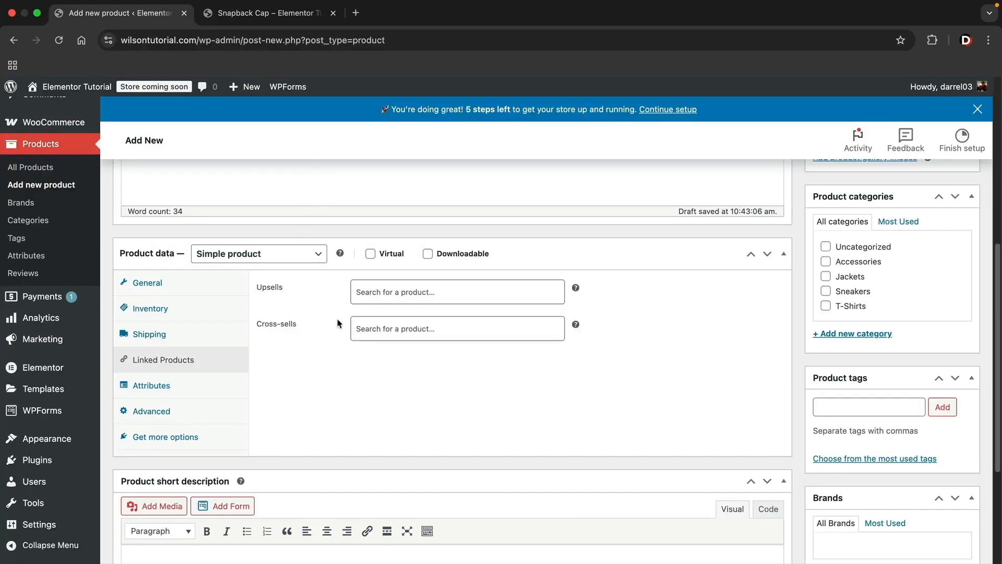
left_click(383, 329)
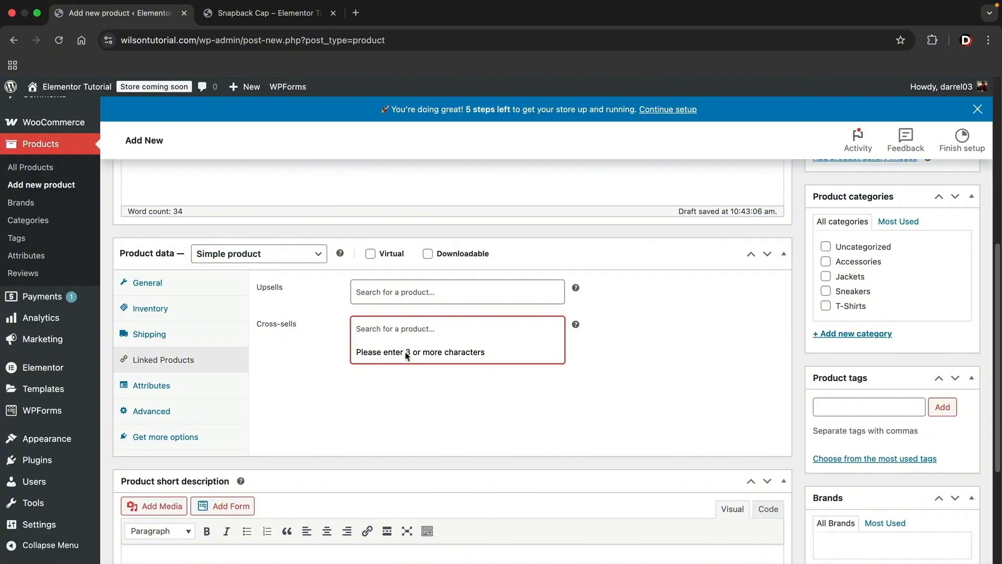
left_click(395, 290)
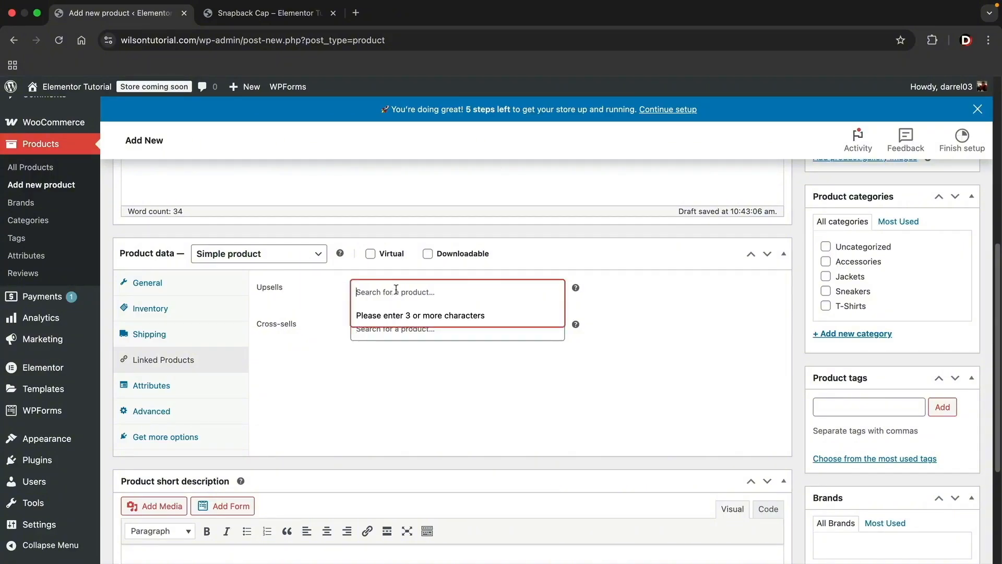
type("snap")
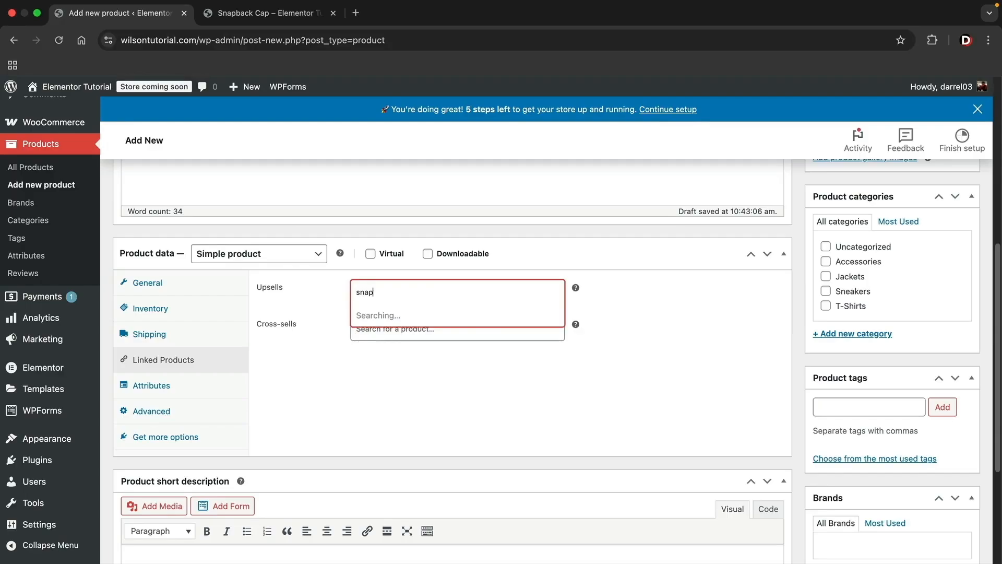
left_click(398, 315)
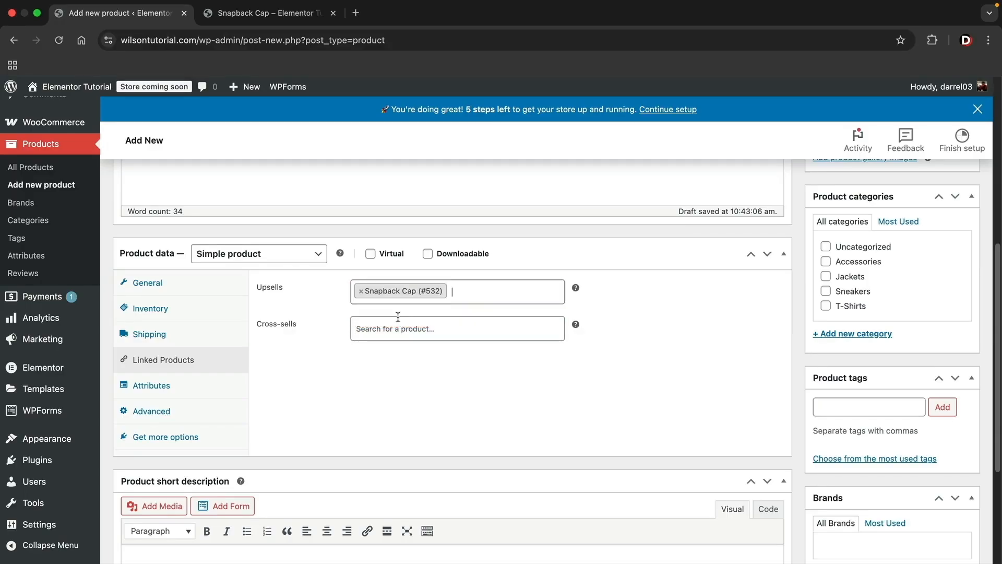
left_click(161, 390)
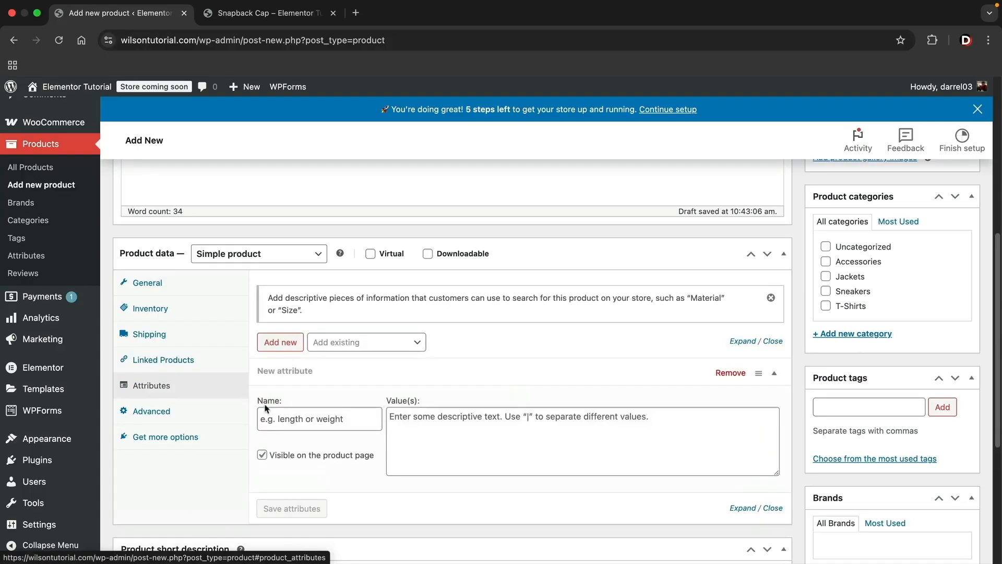
Step: Copy the "Scelerisque purus" paragraph from the Snapback Cap page into the new product's short description
scroll(264, 405, "down", 5)
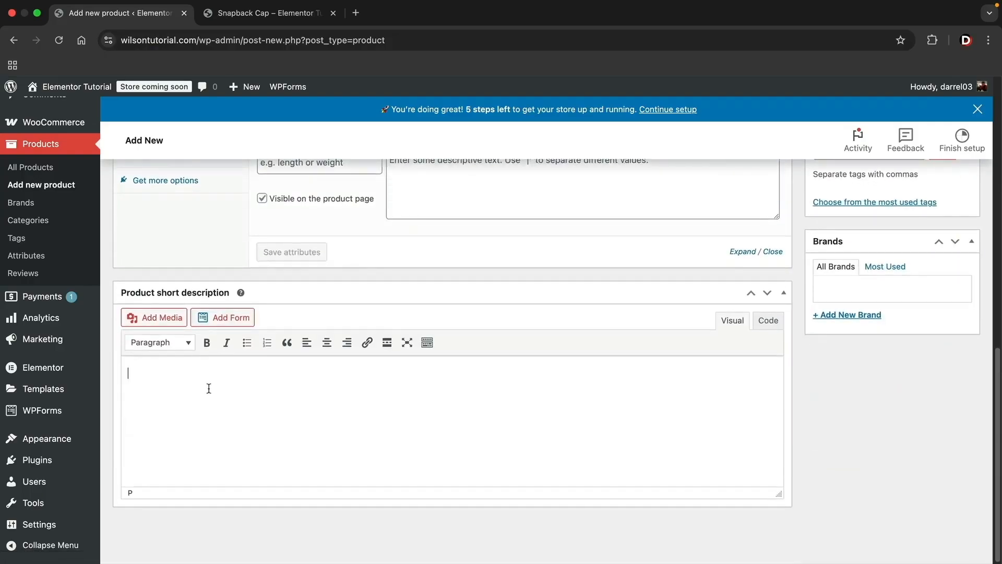
left_click(268, 13)
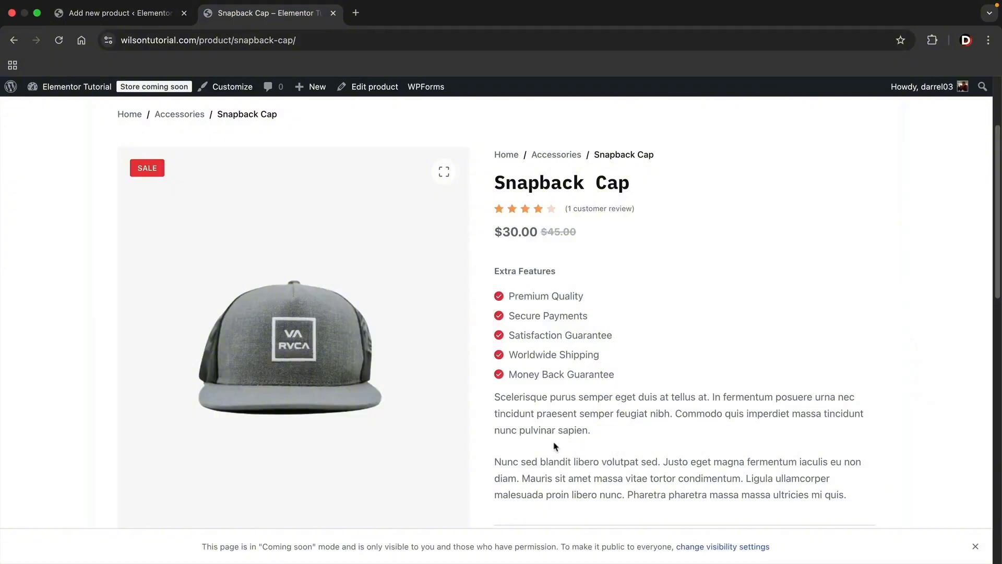
left_click_drag(599, 432, 489, 401)
right_click(511, 402)
left_click(524, 419)
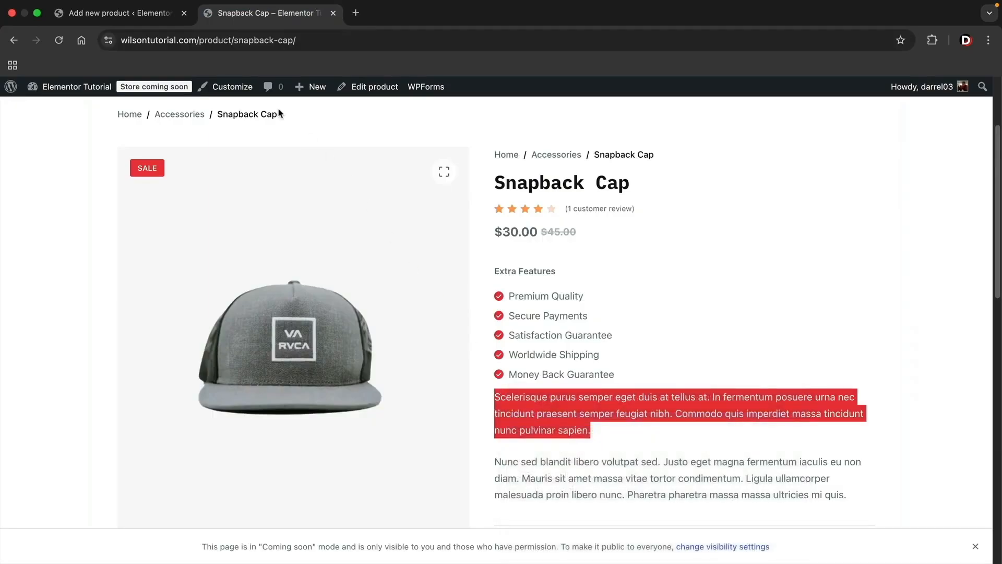
left_click(123, 13)
right_click(170, 370)
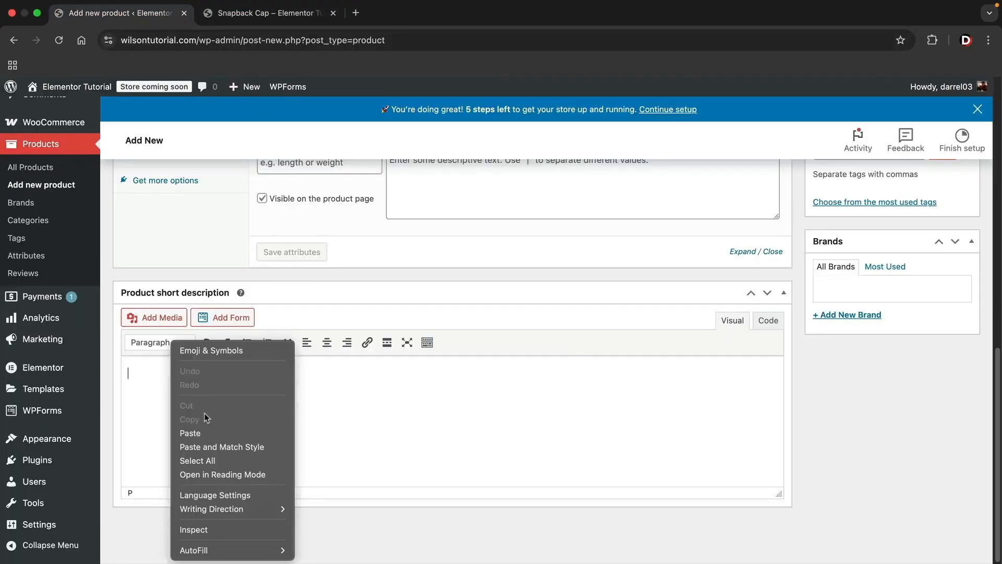
left_click(212, 432)
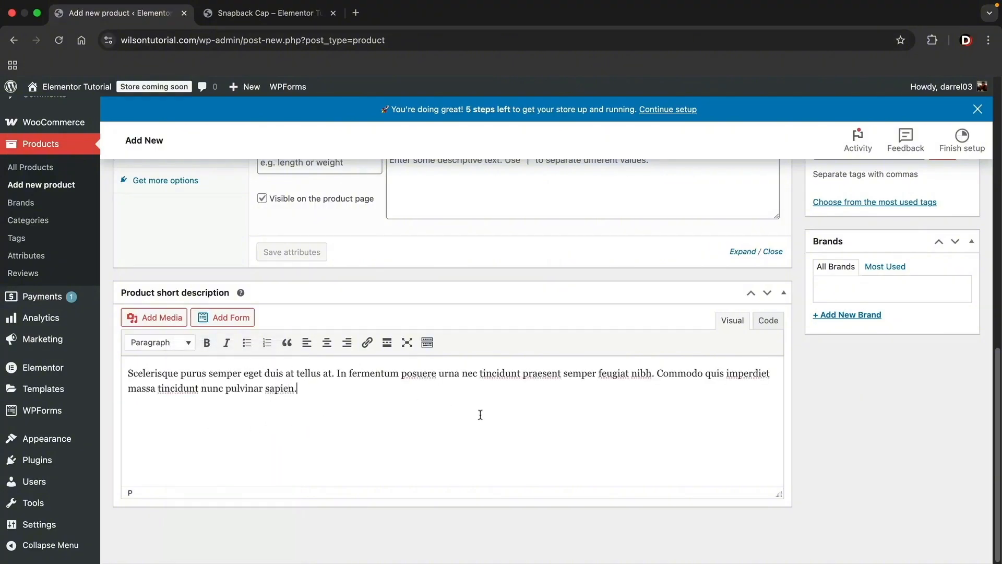
Step: Set the black 705 T-shirt picture from the media library as the product image
scroll(481, 415, "up", 5)
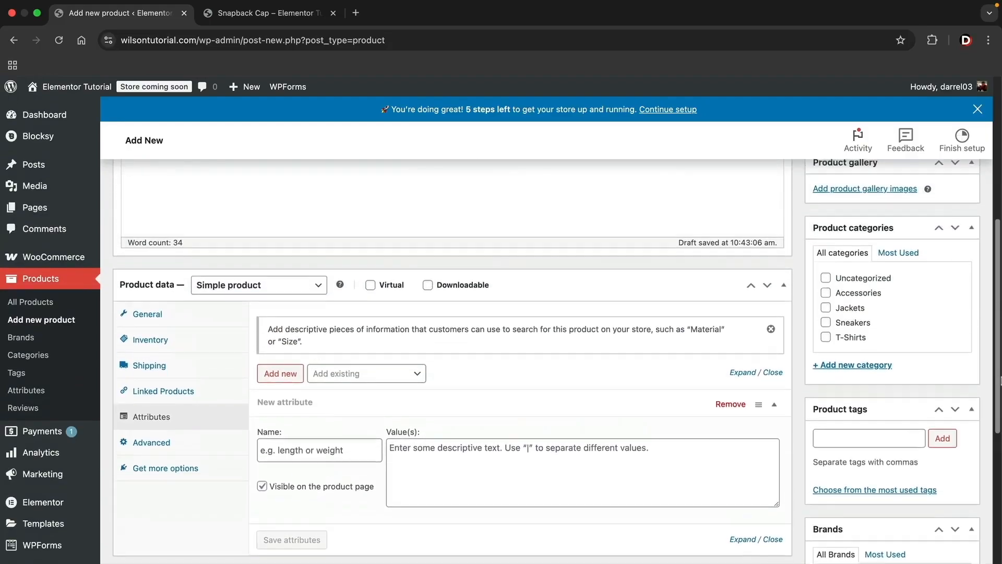
scroll(481, 365, "up", 8)
left_click(857, 425)
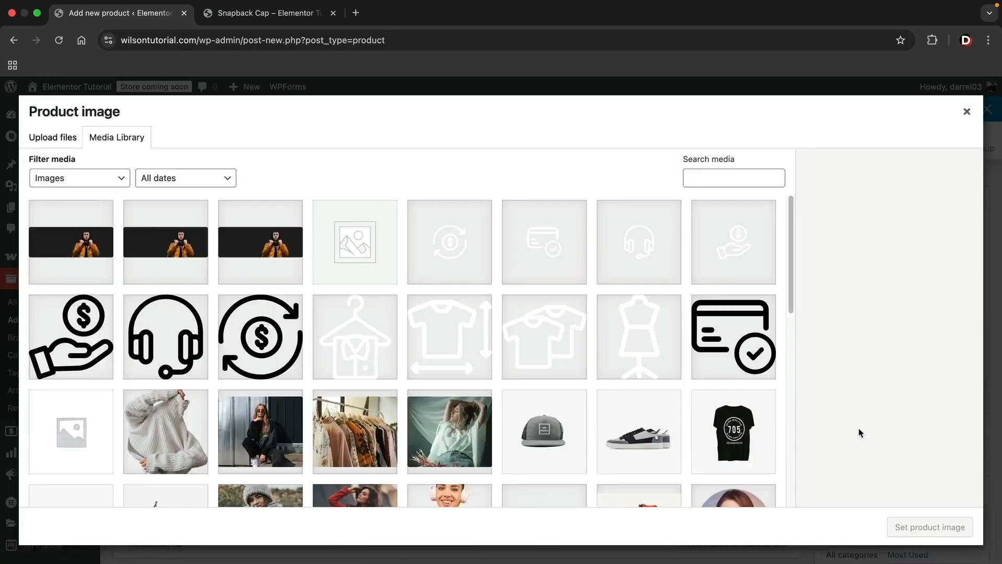
scroll(695, 424, "down", 5)
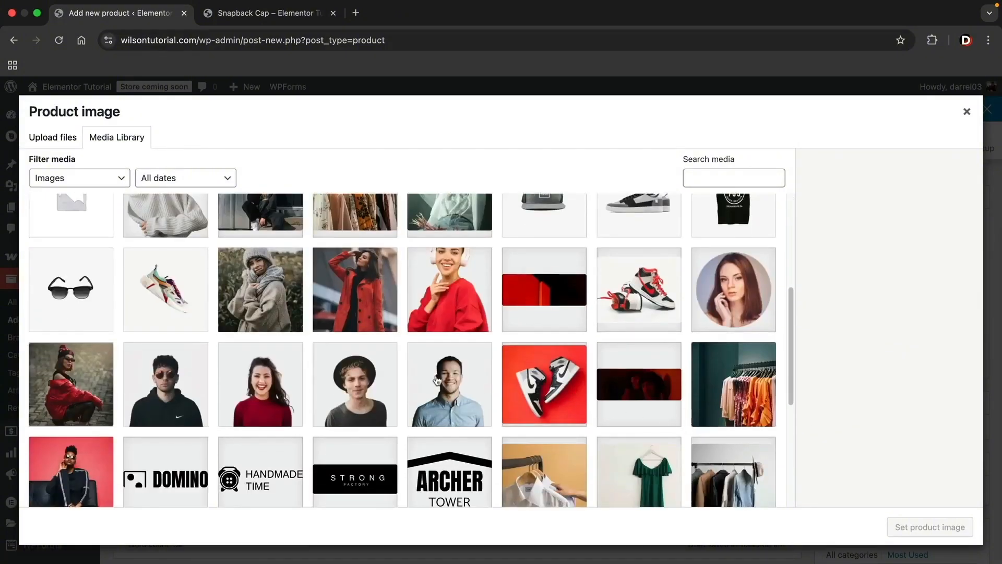
scroll(438, 380, "down", 5)
scroll(435, 381, "up", 2)
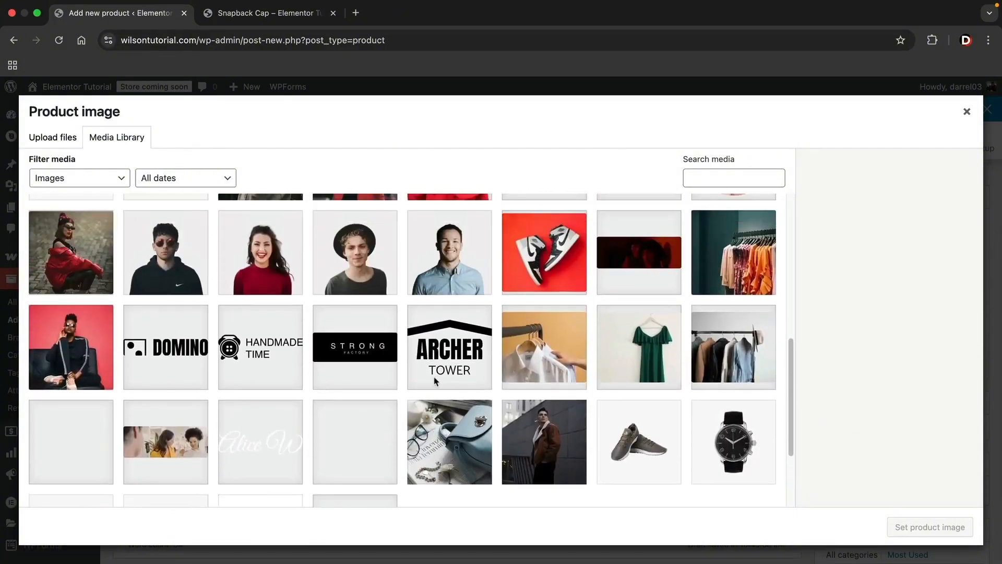
scroll(434, 377, "up", 10)
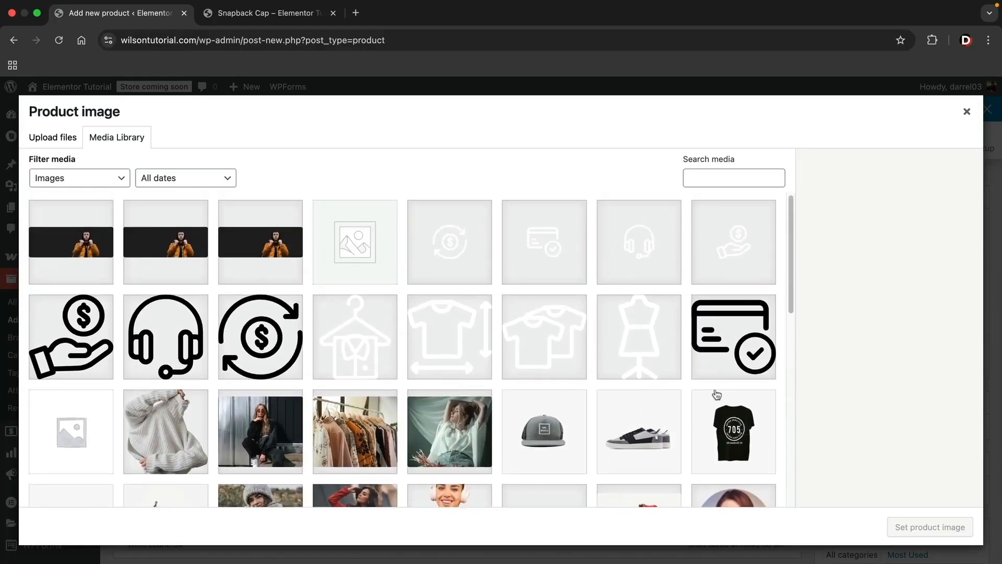
left_click(735, 431)
left_click(894, 526)
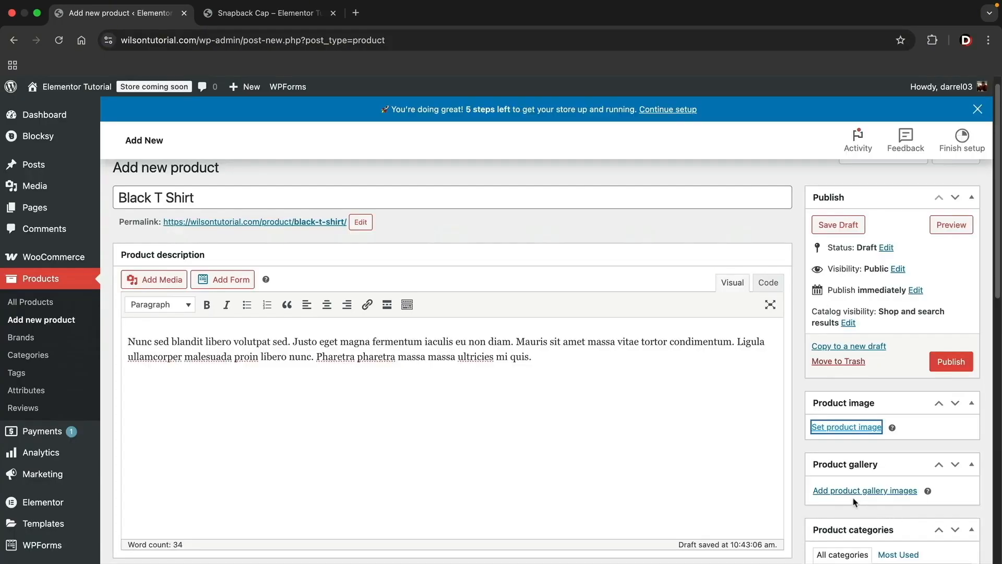
Step: Add blog-article-thumb-1_optimized.webp (clothes rack) and team-member-1_optimized.webp (person in a black hat) from the media library to the product gallery
scroll(844, 467, "down", 3)
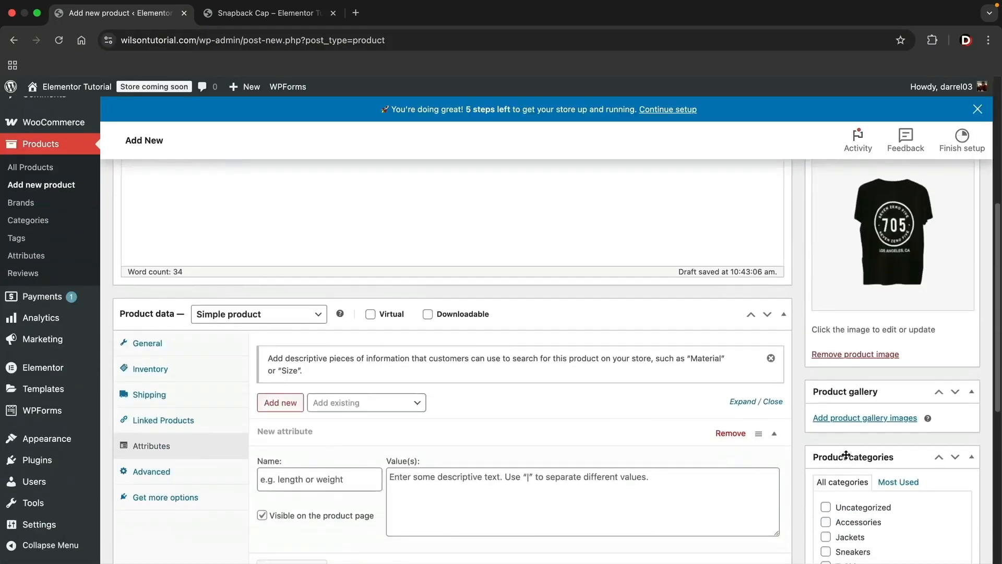
left_click(858, 421)
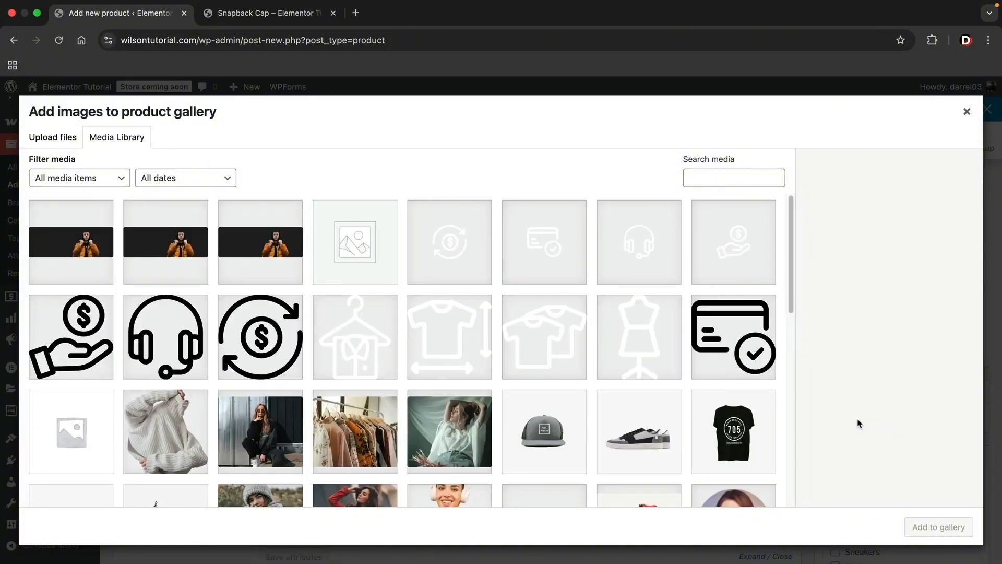
scroll(746, 355, "down", 7)
left_click(745, 353)
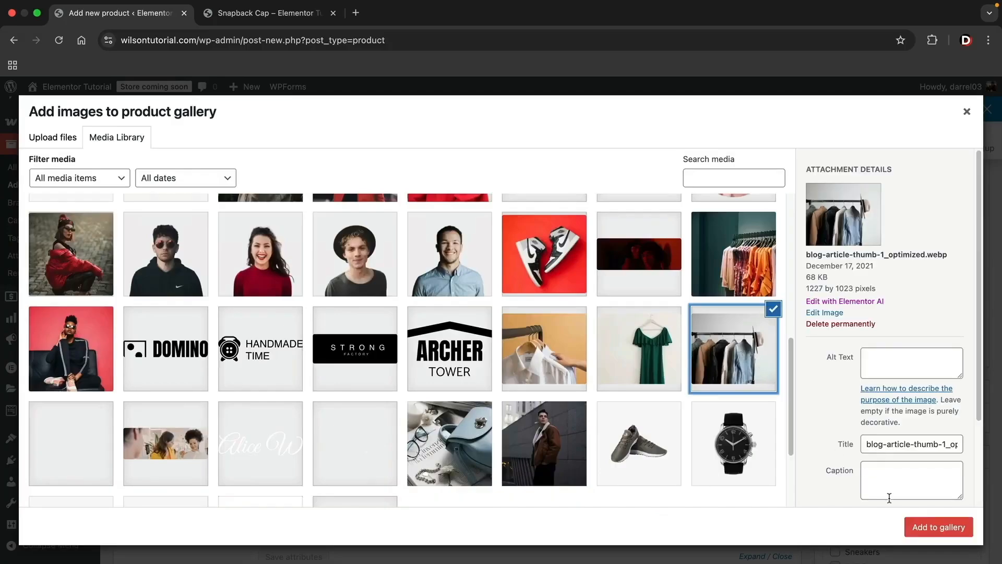
left_click(927, 527)
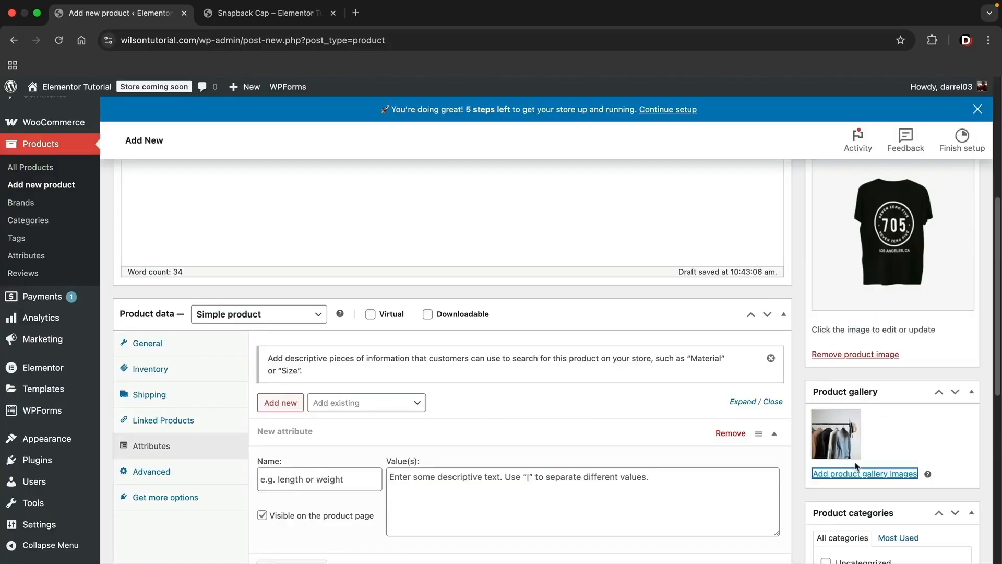
left_click(862, 472)
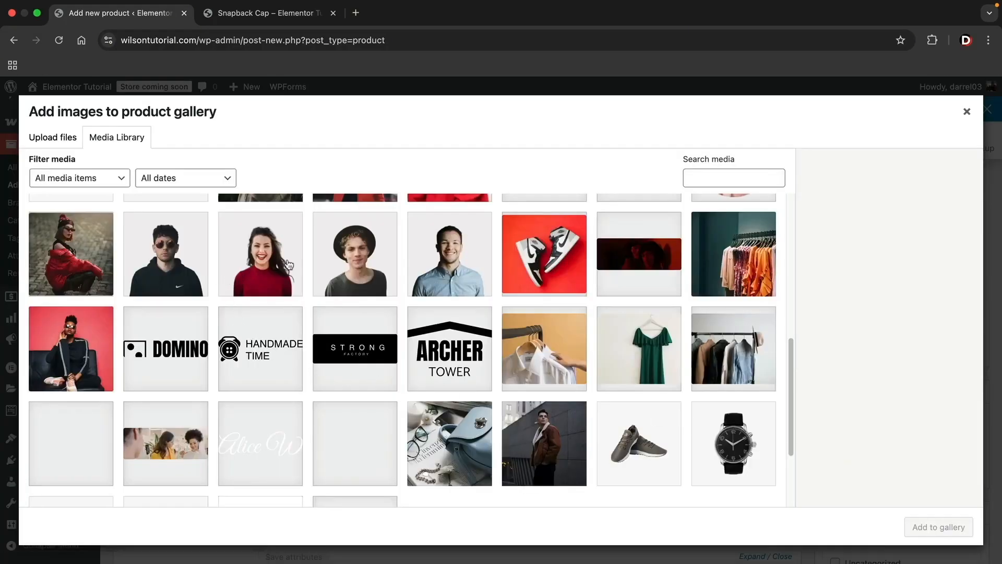
left_click(338, 260)
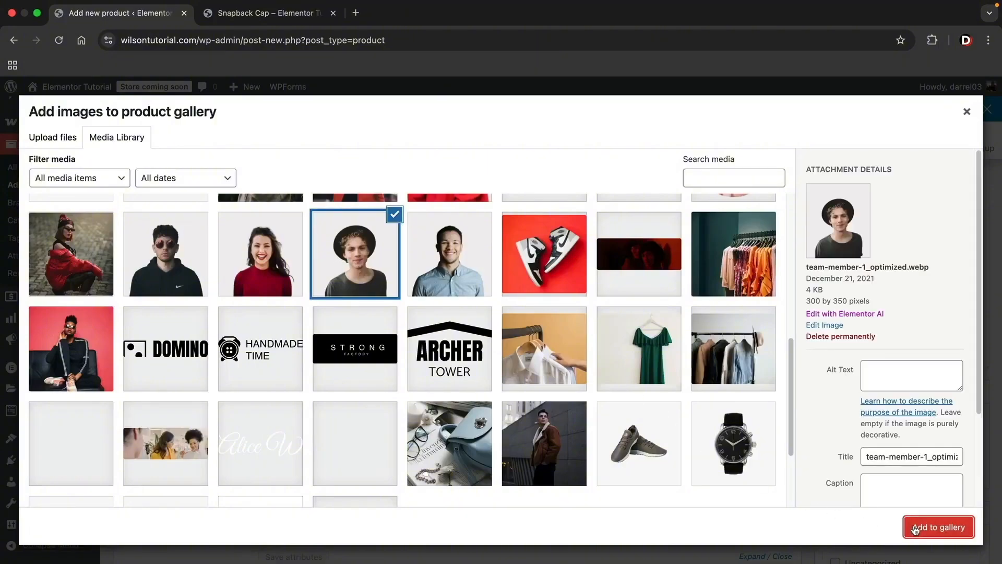
left_click(919, 528)
Step: Create a new product category named Darrels Shirts without a parent category
scroll(877, 449, "down", 3)
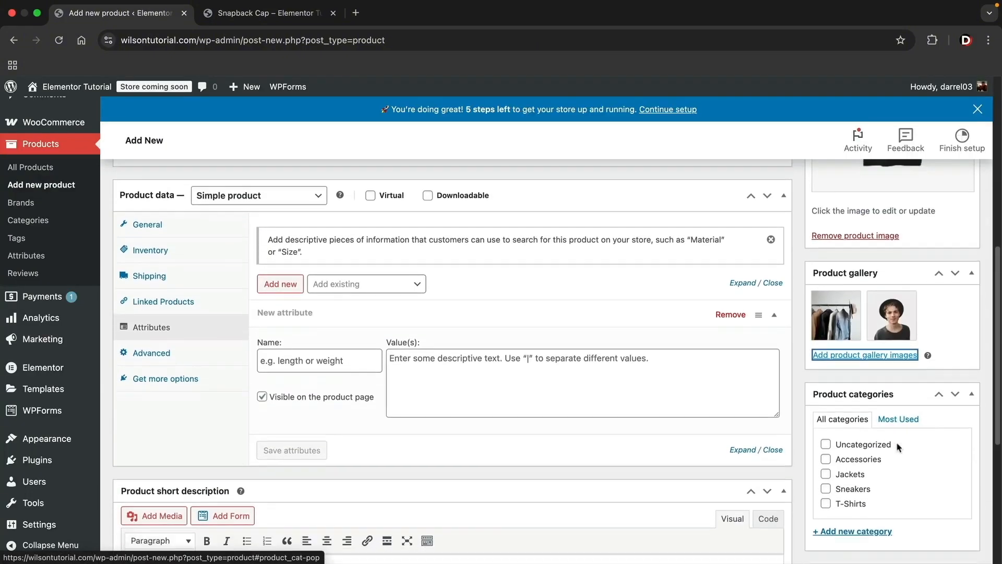
scroll(882, 430, "down", 1)
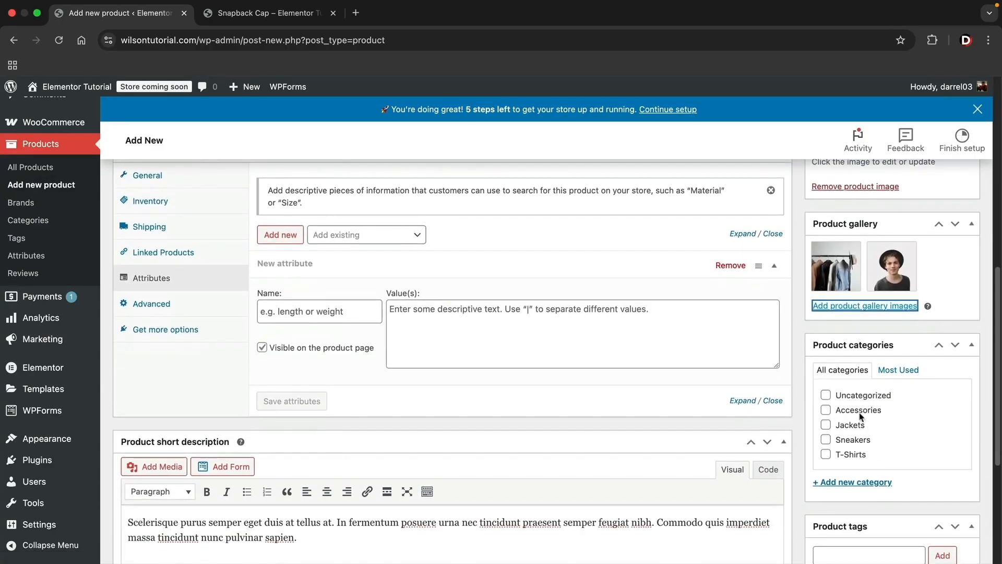
left_click(863, 482)
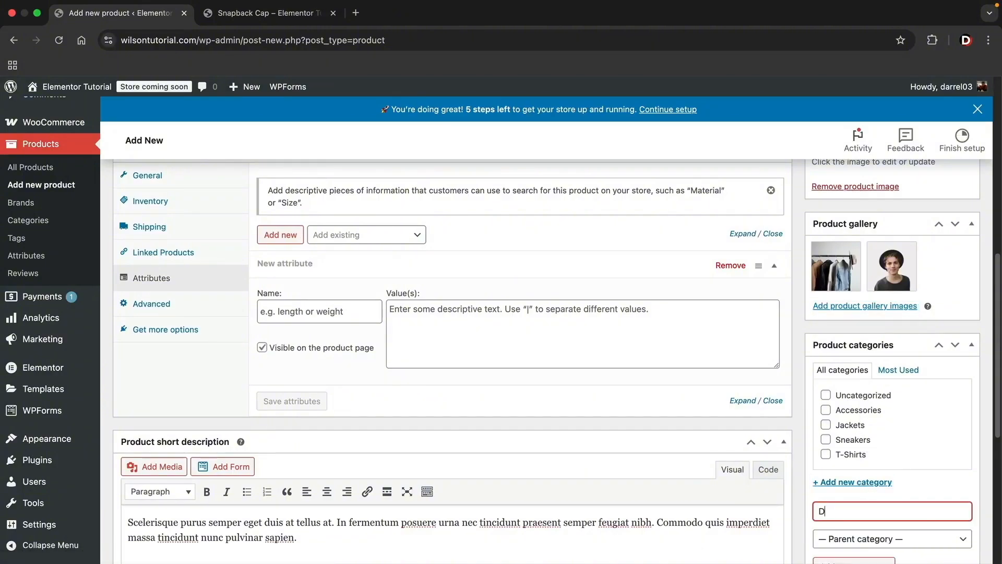
type("Darrels Shirts")
scroll(860, 451, "down", 5)
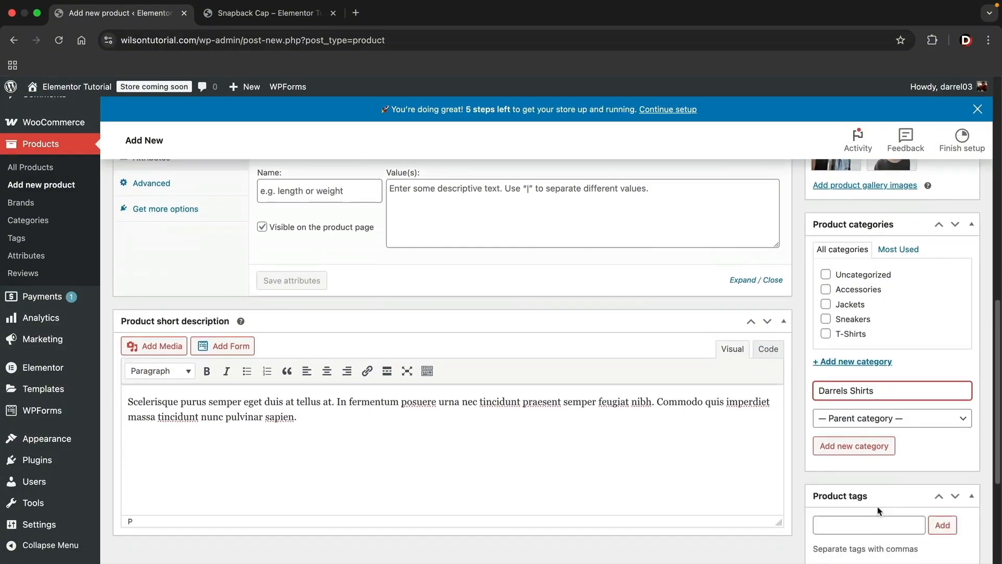
left_click(860, 451)
Step: Add the product tags black and shirt
scroll(860, 451, "down", 5)
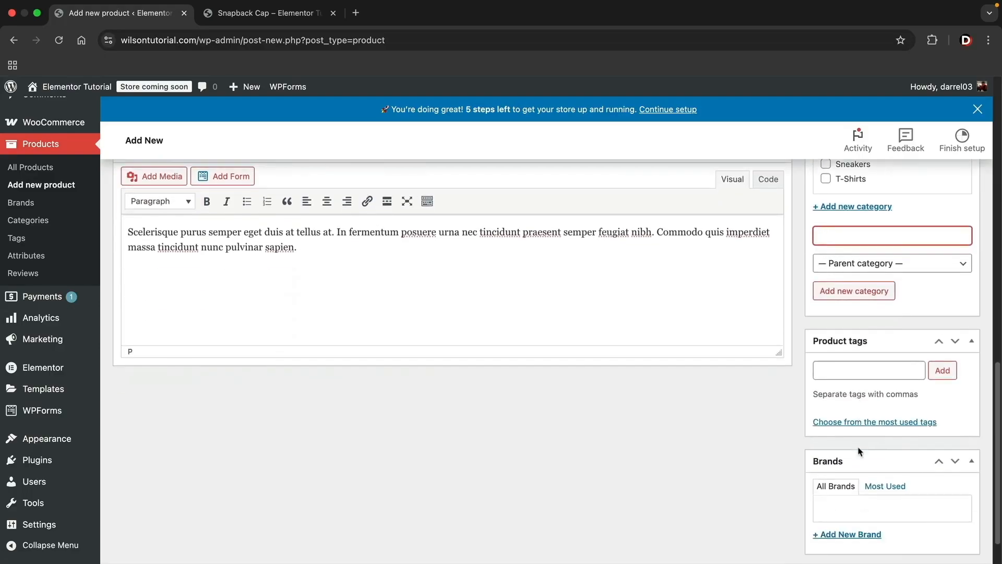
left_click(863, 372)
type("black")
key("Return")
type("shirt")
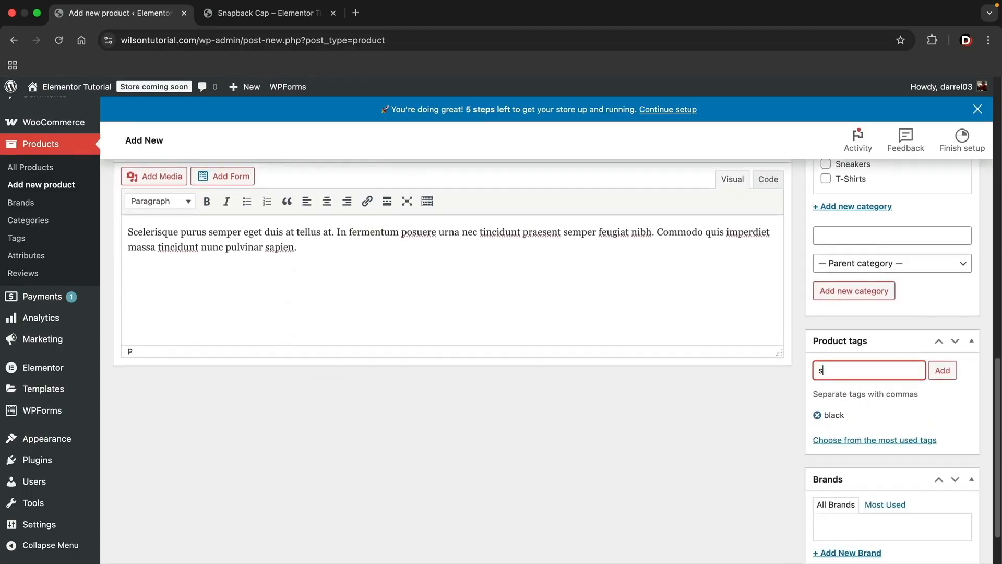
key("Return")
Step: Create a new brand named Nike without a parent brand for the product
scroll(868, 379, "down", 1)
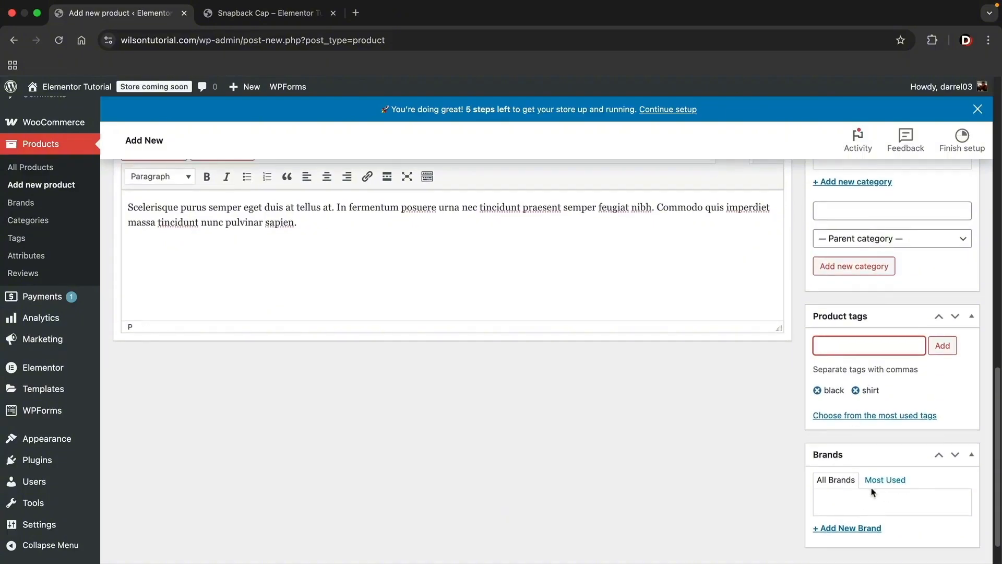
left_click(865, 529)
scroll(864, 522, "down", 2)
scroll(864, 517, "down", 3)
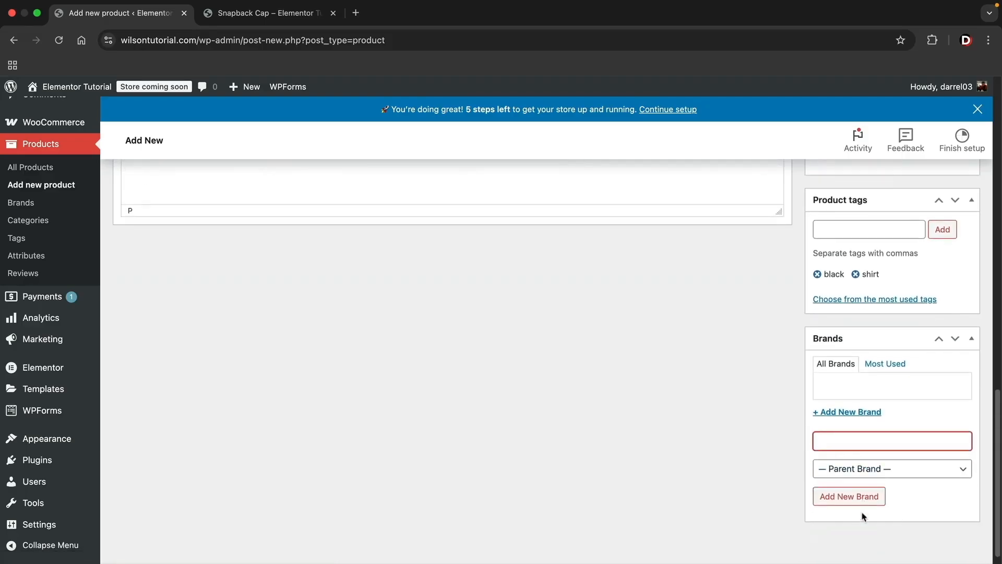
left_click(860, 496)
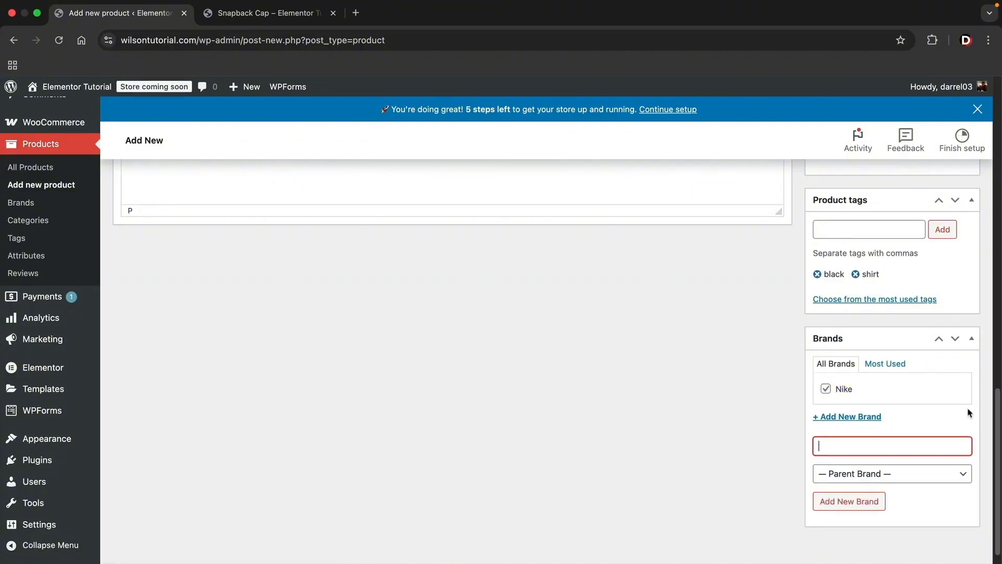
Step: Publish the Black T Shirt product and open its live product page
left_click_drag(997, 438, 998, 120)
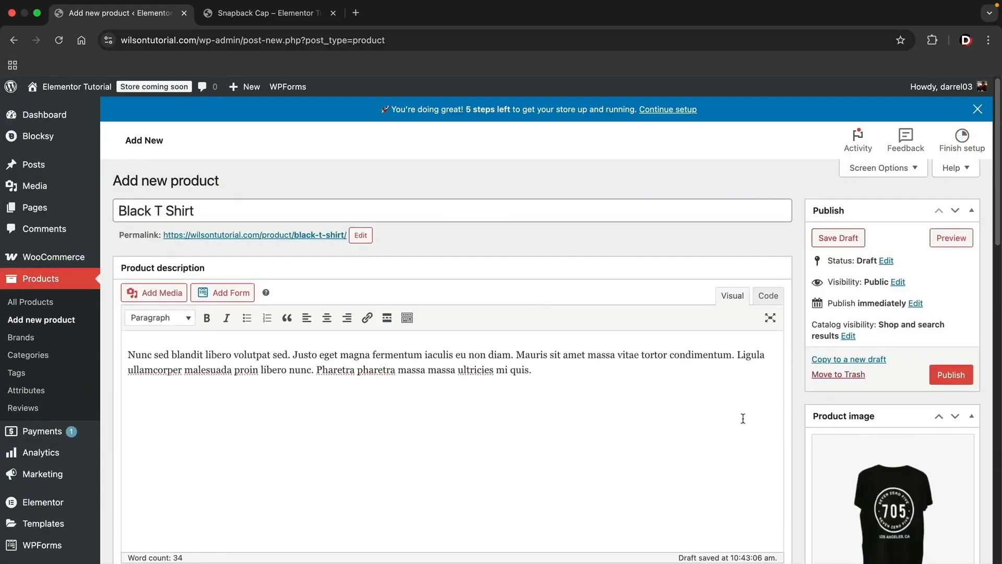
left_click(949, 376)
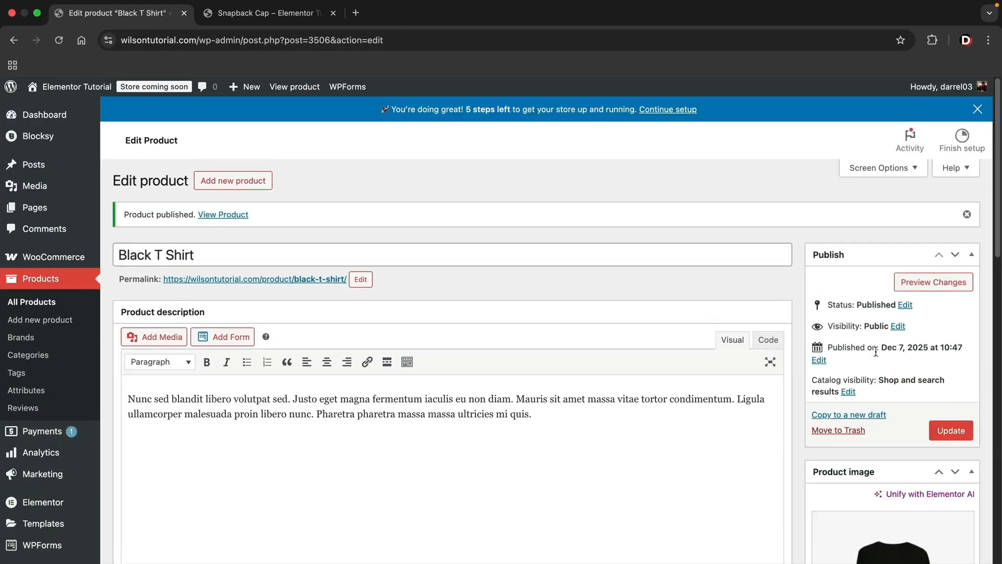
left_click(219, 216)
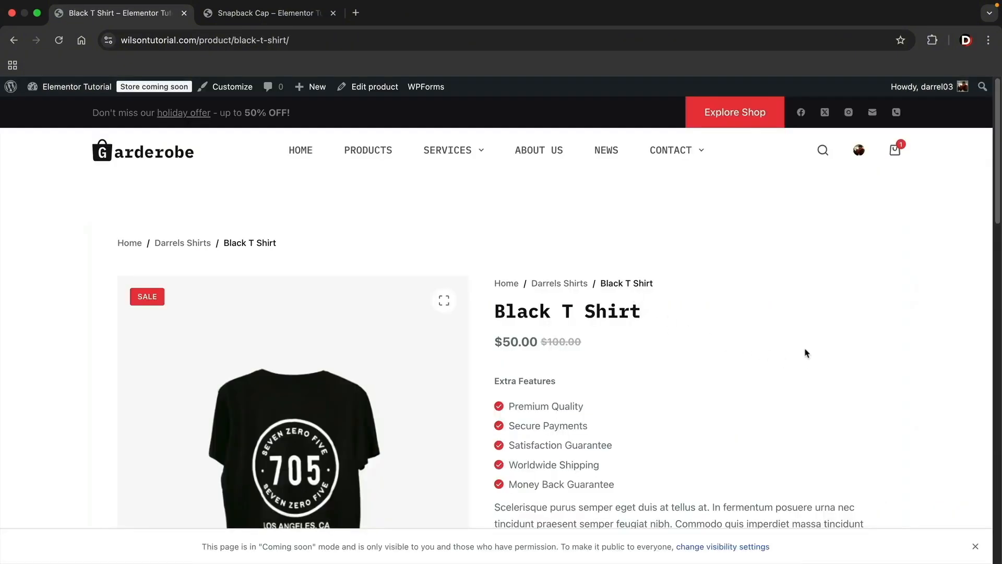
Step: Review the Black T Shirt page's pricing, feature list, short description, stock status, SKU, category, tags and brand
scroll(798, 353, "down", 2)
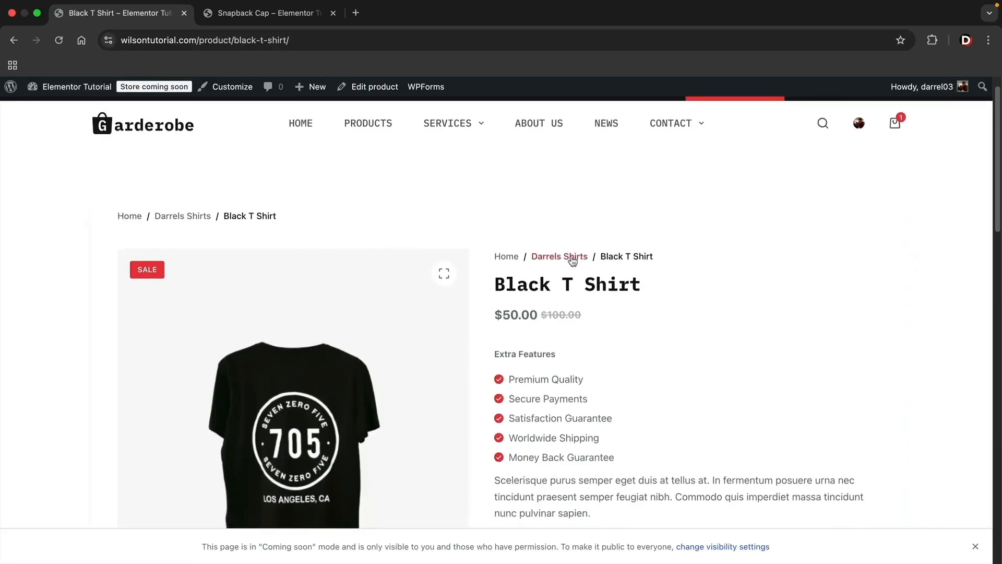
scroll(631, 269, "down", 3)
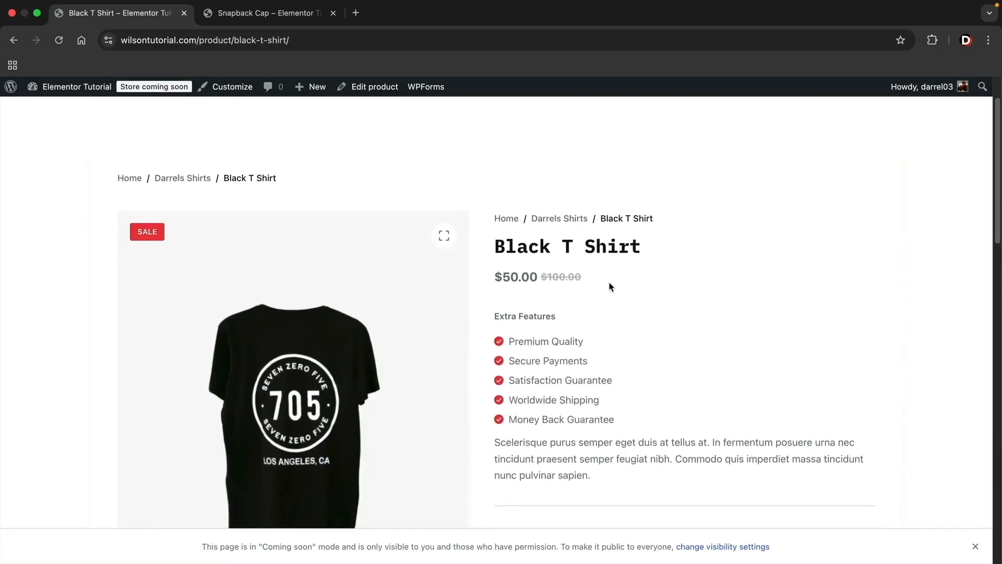
triple_click(586, 284)
left_click(628, 288)
scroll(627, 287, "down", 3)
scroll(540, 294, "down", 3)
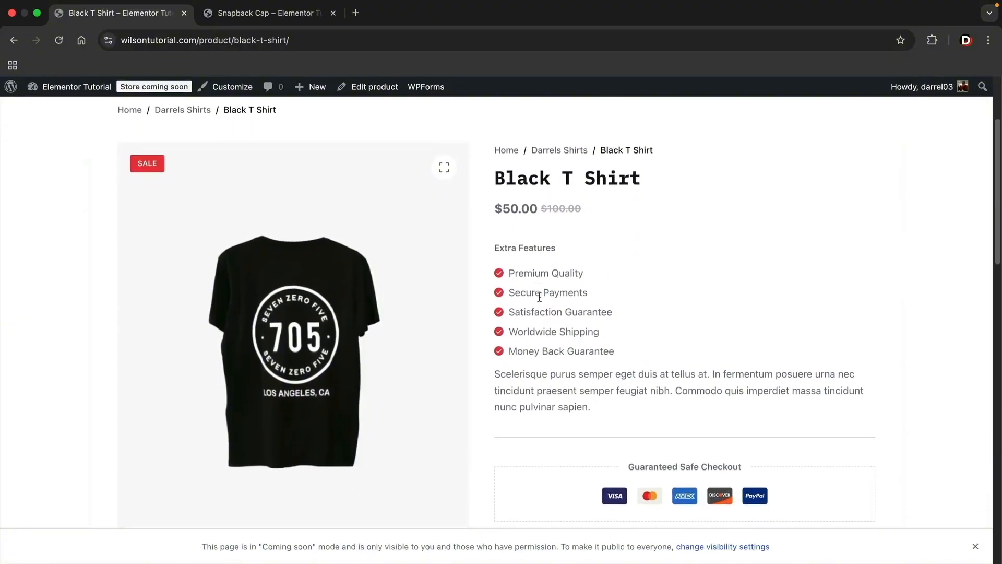
left_click_drag(593, 386, 546, 362)
scroll(537, 361, "down", 10)
scroll(551, 363, "down", 5)
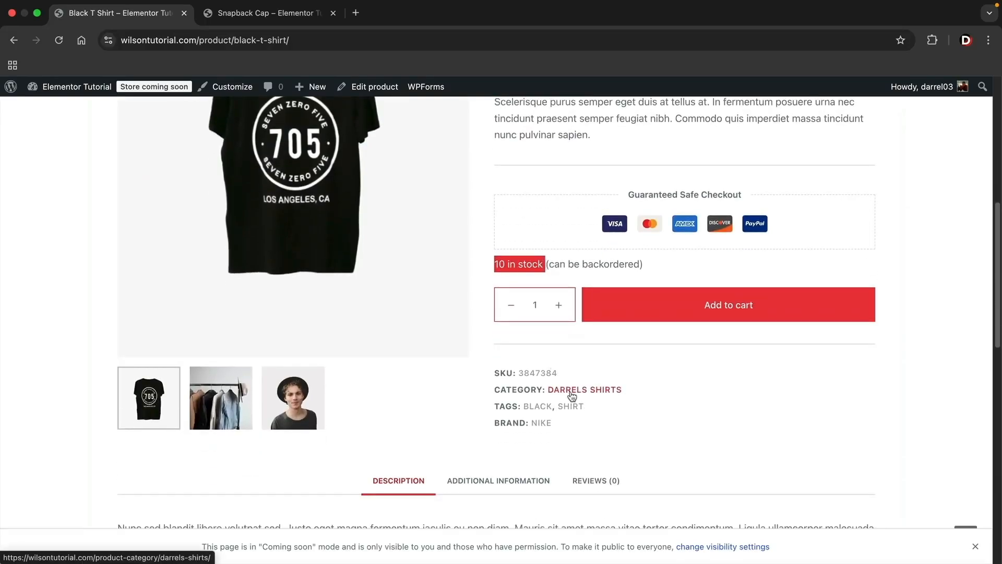
Step: View the product's gallery images and return to the main black T-shirt photo
scroll(227, 443, "up", 2)
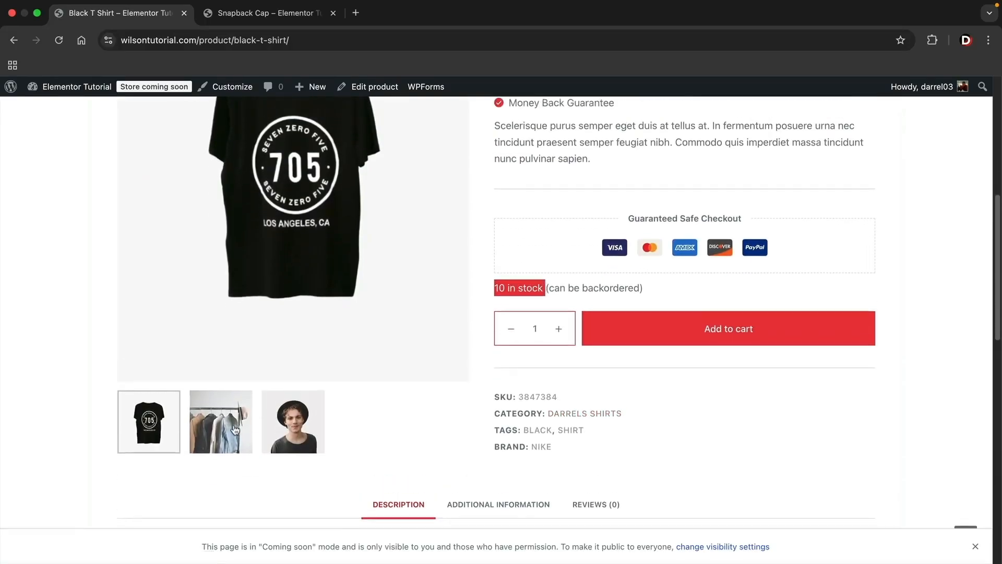
left_click(226, 443)
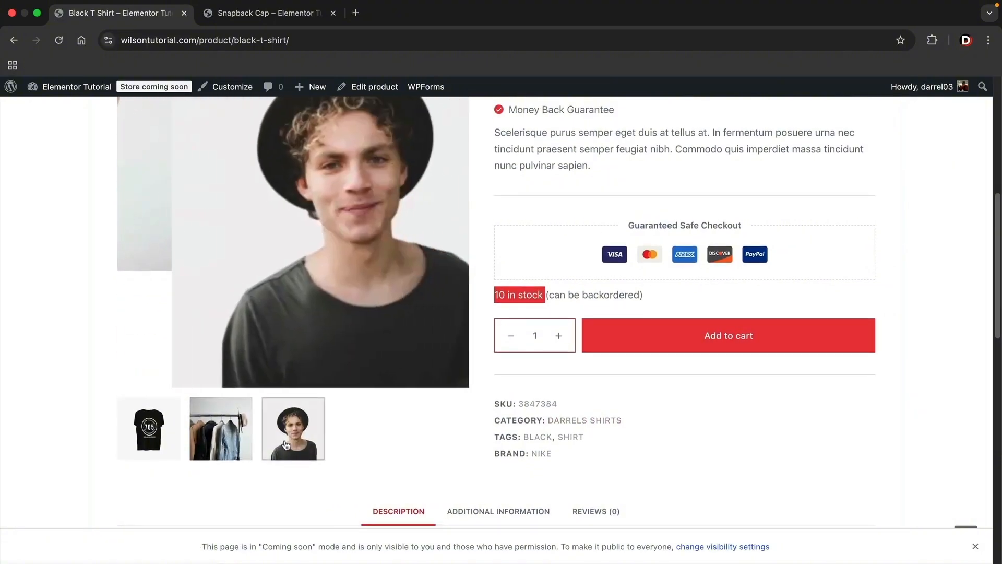
left_click(233, 444)
left_click(156, 442)
Step: Check the product's long description and the weight and dimensions in its additional information
scroll(434, 437, "down", 5)
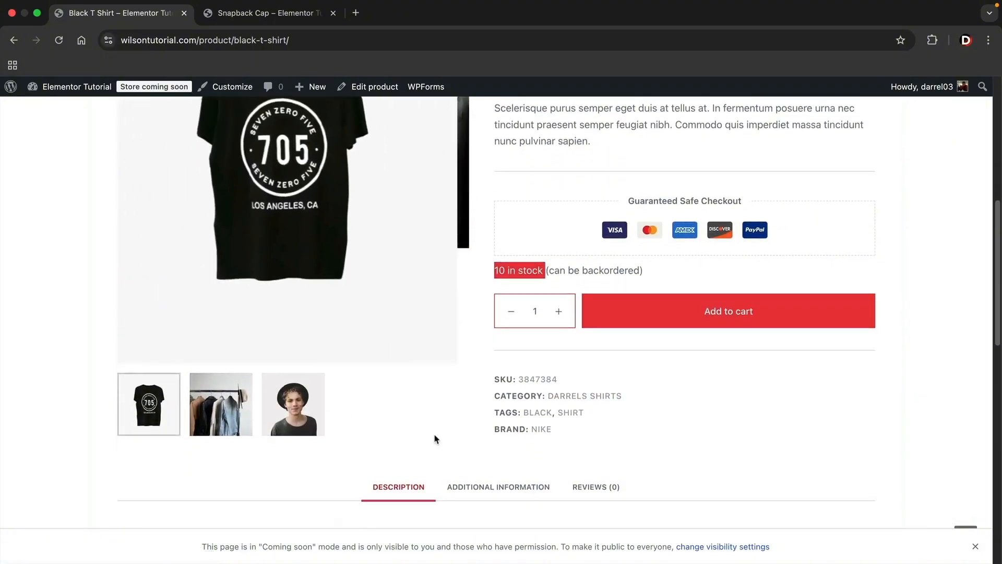
scroll(438, 433, "down", 4)
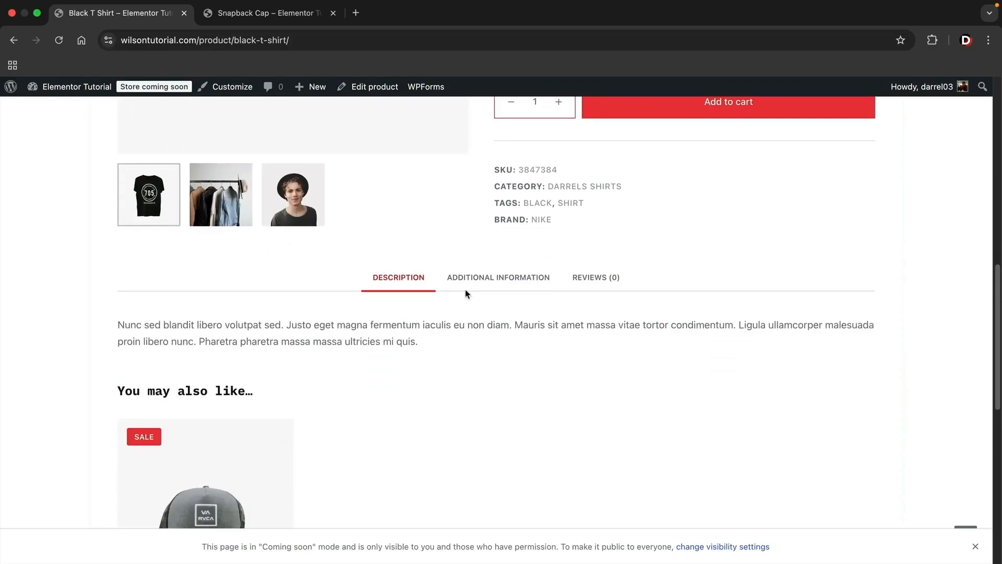
left_click(486, 277)
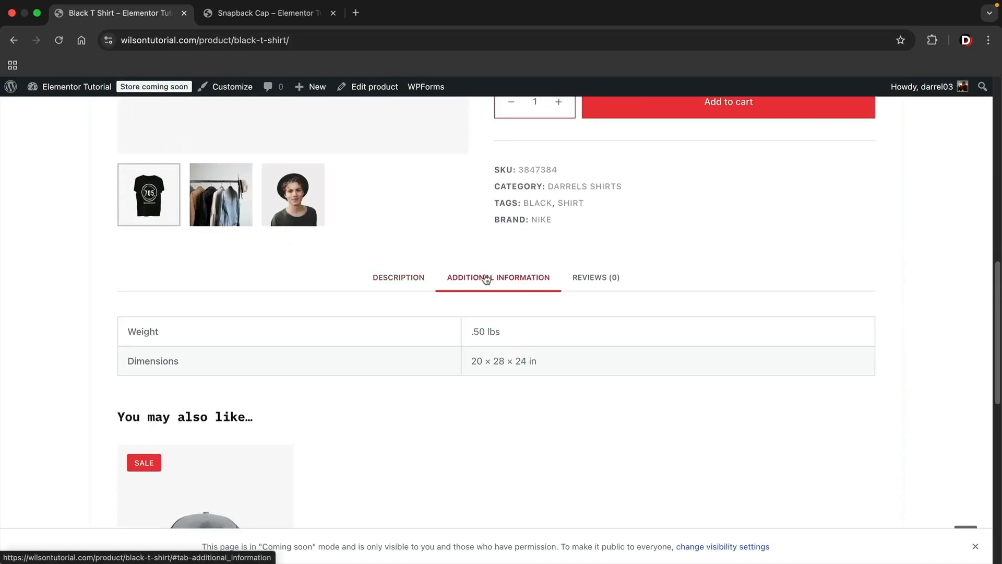
left_click_drag(471, 330, 504, 336)
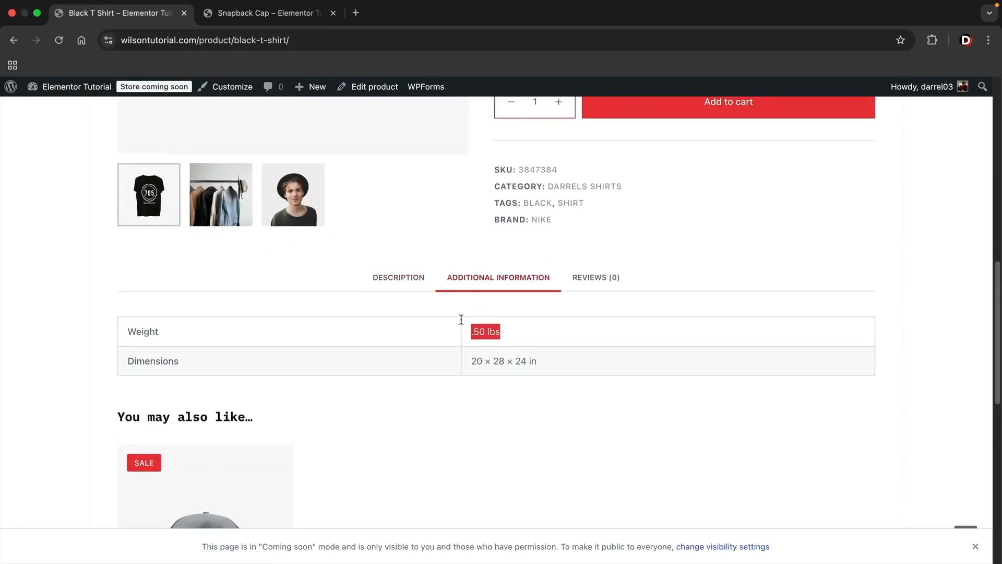
Step: Review the upsell product under "You may also like…" on the Black T Shirt page
scroll(432, 313, "down", 6)
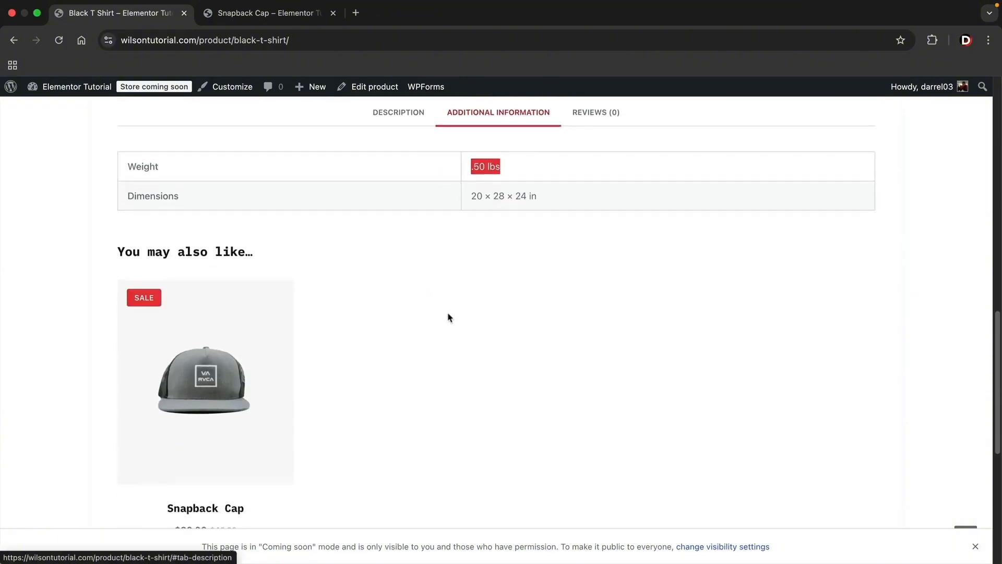
scroll(448, 317, "down", 1)
scroll(398, 354, "down", 1)
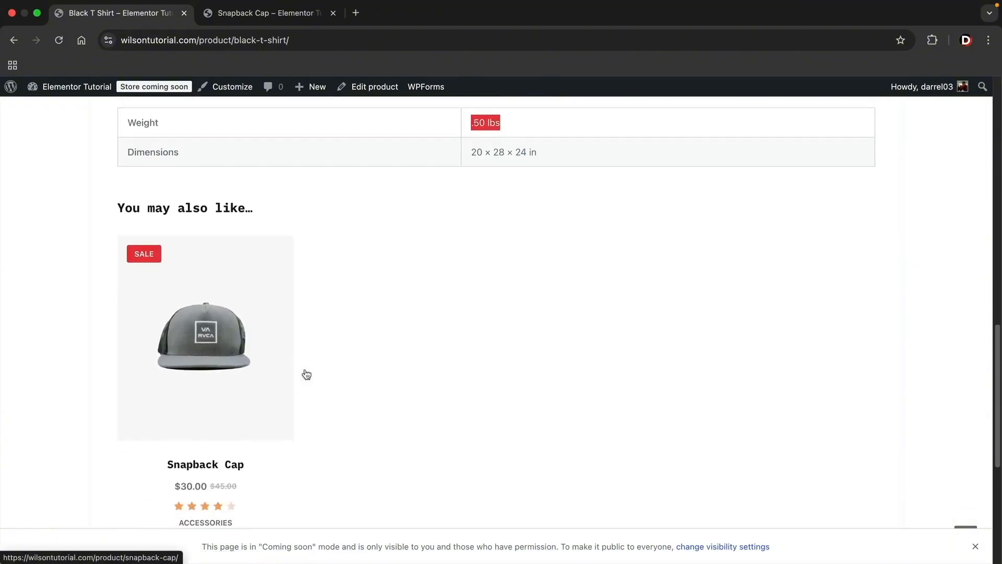
left_click(215, 207)
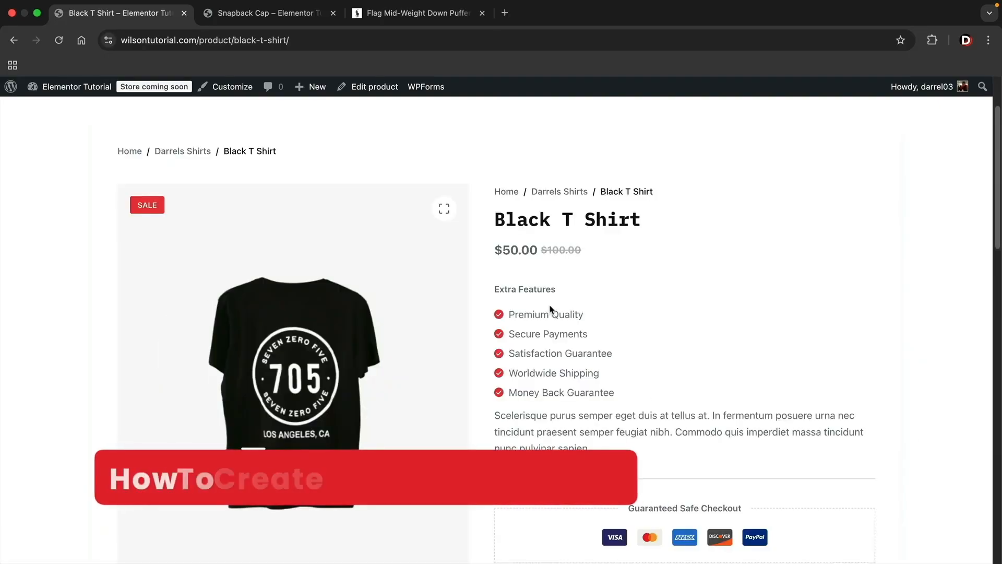
Step: Switch to the Ralph Lauren puffer jacket page and preview its variations with size S in the Saphire Star and green colors
left_click(449, 15)
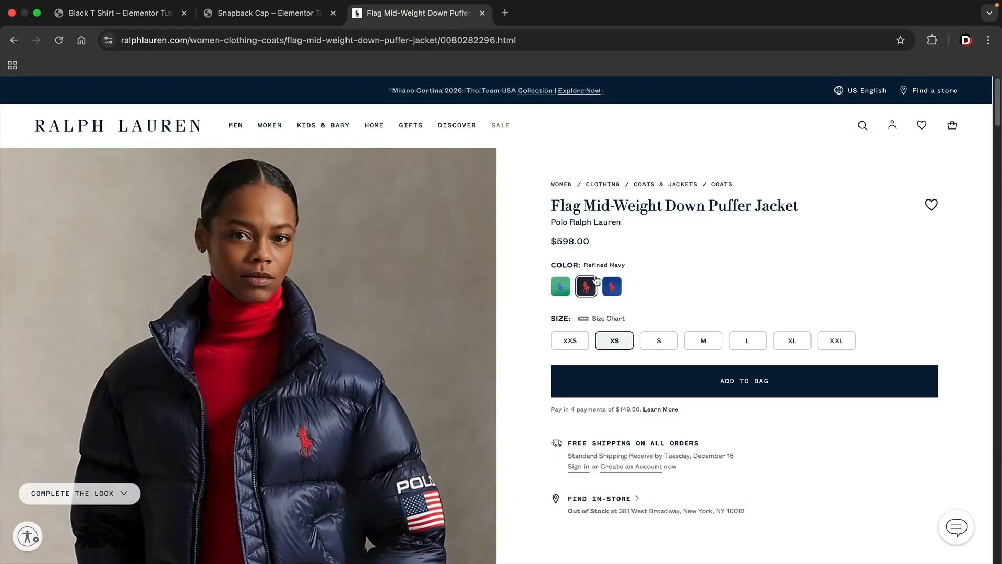
left_click_drag(553, 264, 640, 269)
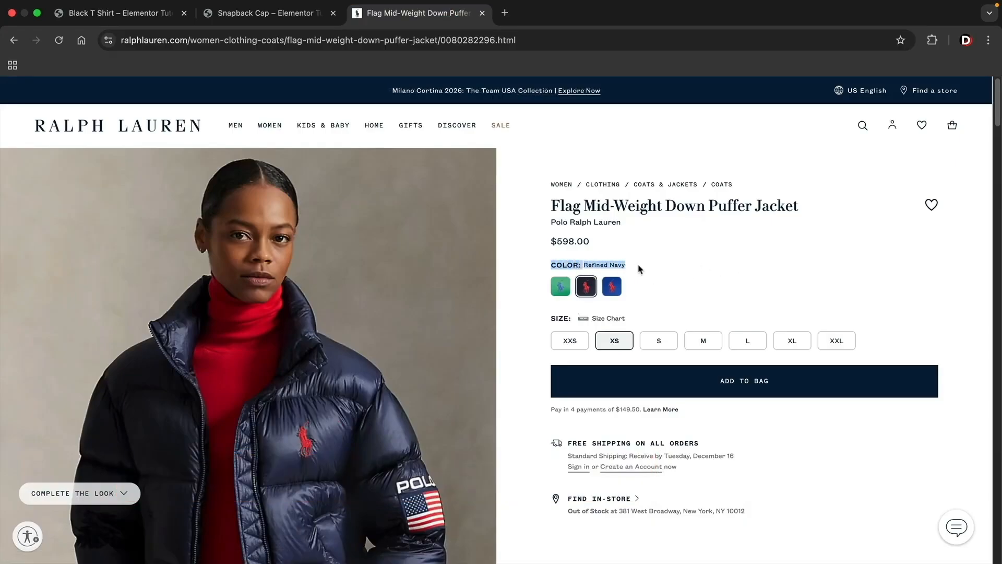
left_click(668, 345)
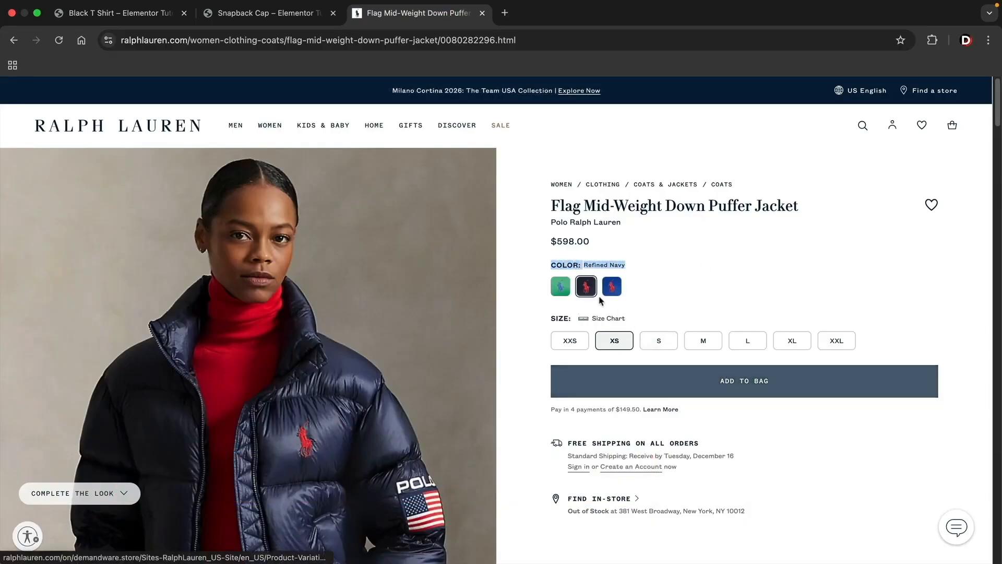
left_click(616, 291)
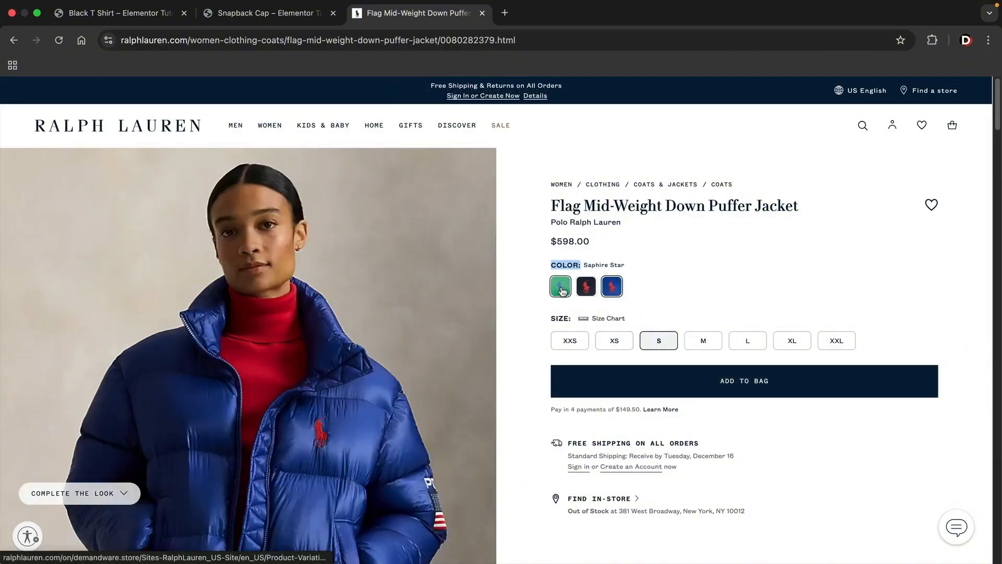
left_click(562, 291)
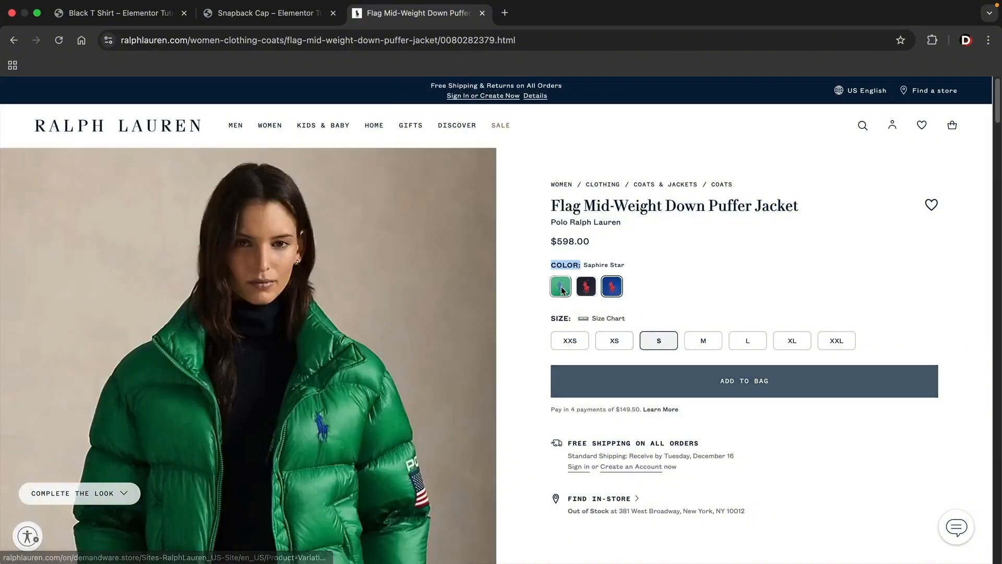